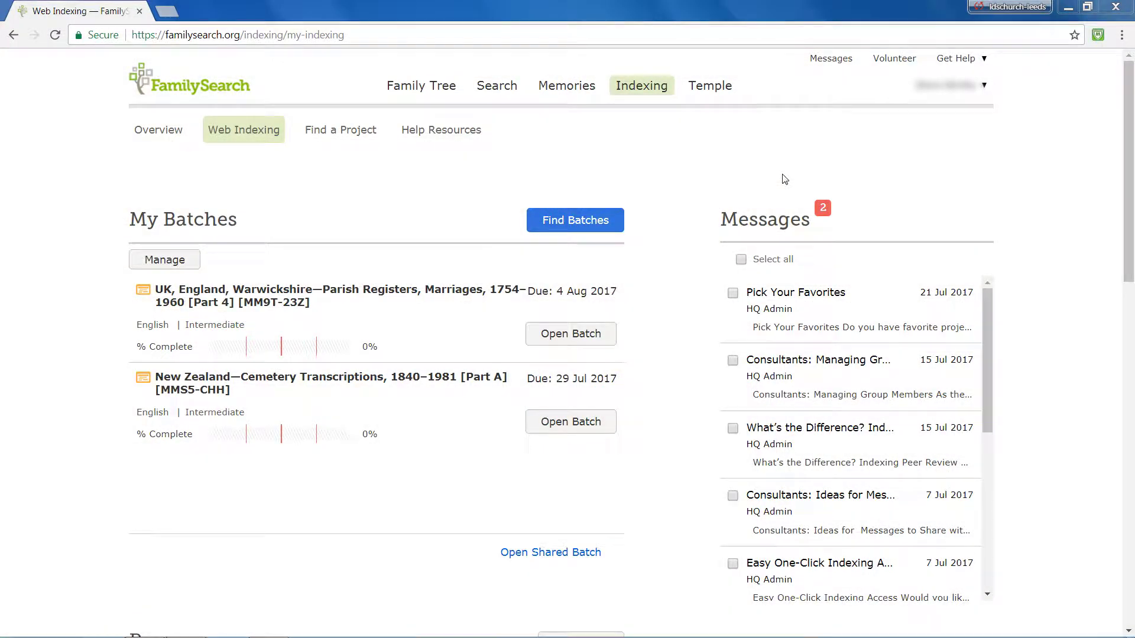
# - Open Find Batches from the Web Indexing page to list available indexing batches
pyautogui.click(608, 218)
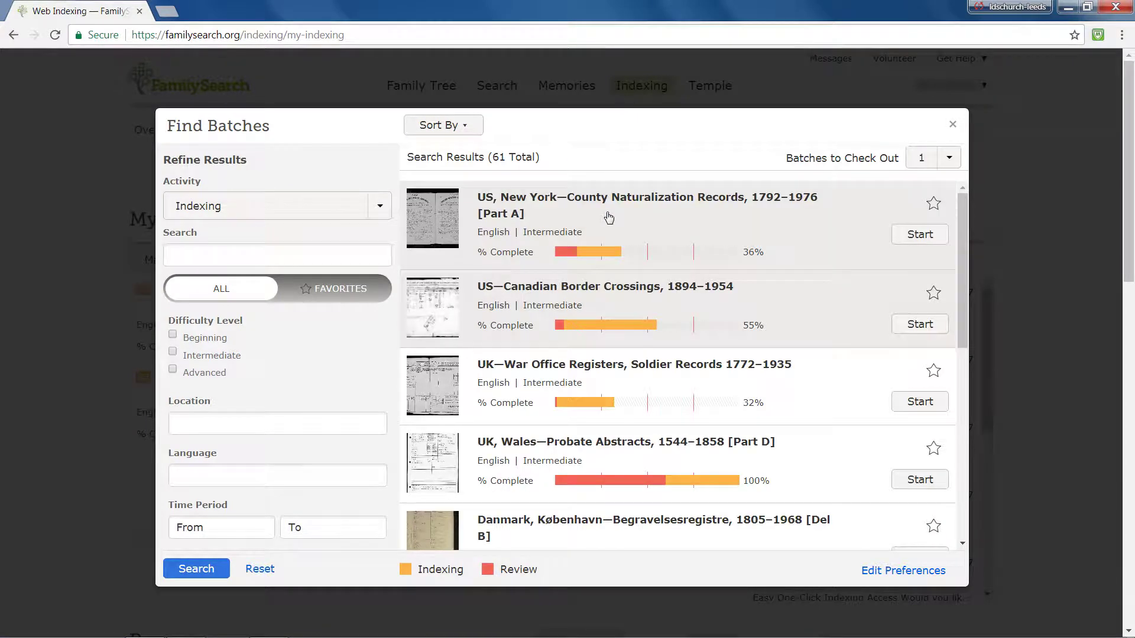
# - Let the 61 batch results load, then bring up the Activity choices (Indexing or Review)
pyautogui.moveTo(964, 250)
pyautogui.mouseDown()
pyautogui.moveTo(962, 412)
pyautogui.moveTo(965, 237)
pyautogui.mouseUp()
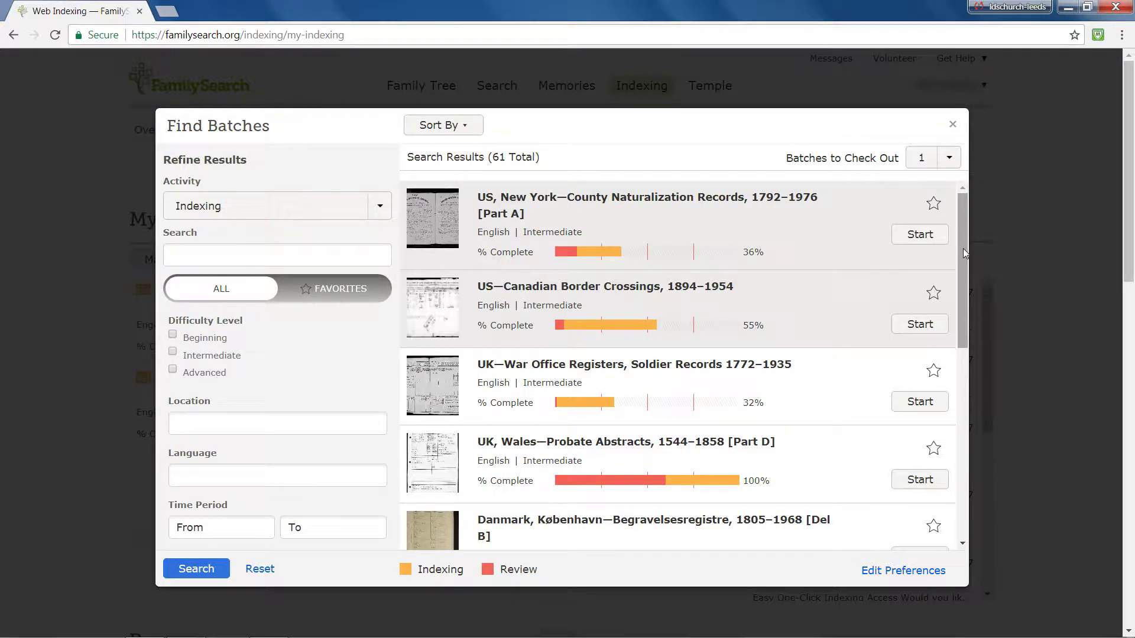
pyautogui.click(384, 207)
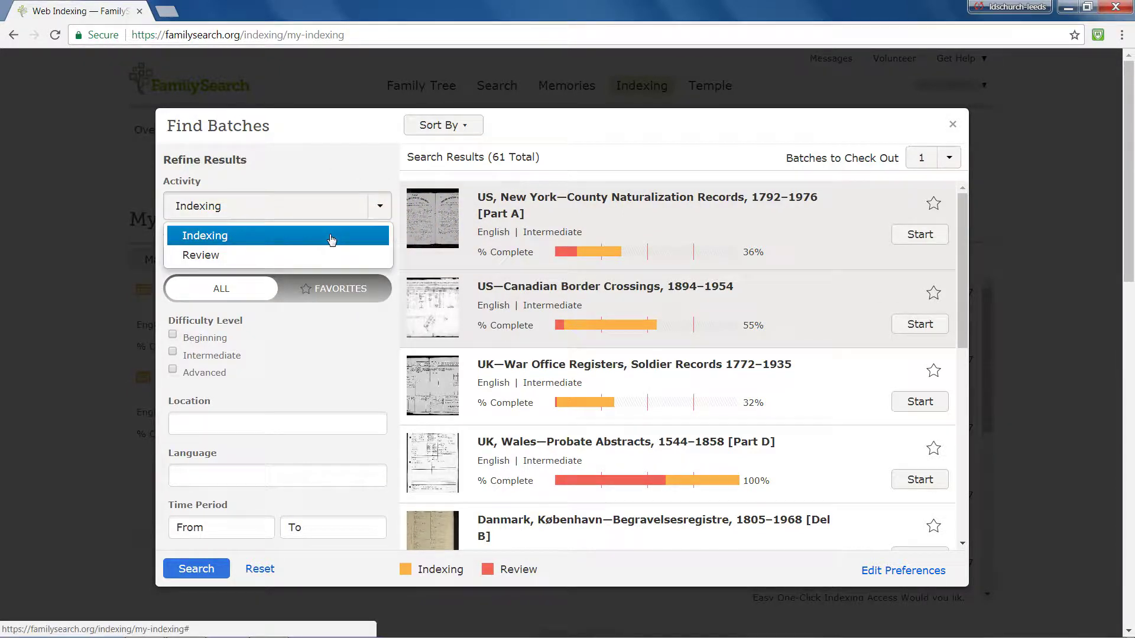
pyautogui.click(331, 237)
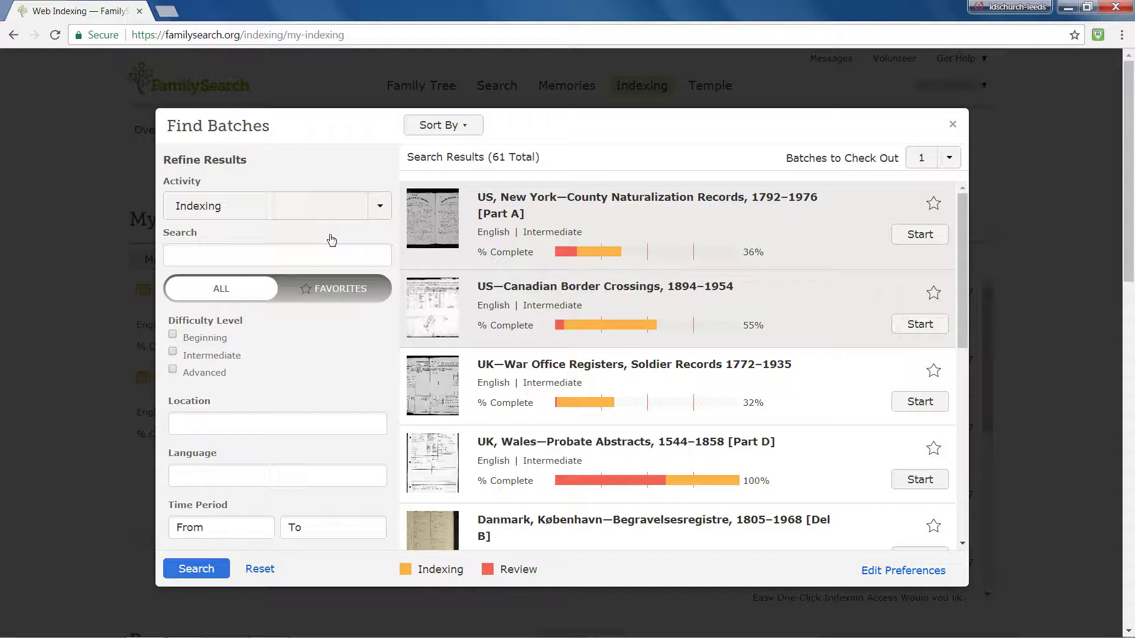
# - Search the batches for the keyword 'marriage', narrowing results to 20
pyautogui.click(305, 253)
pyautogui.write('marriag')
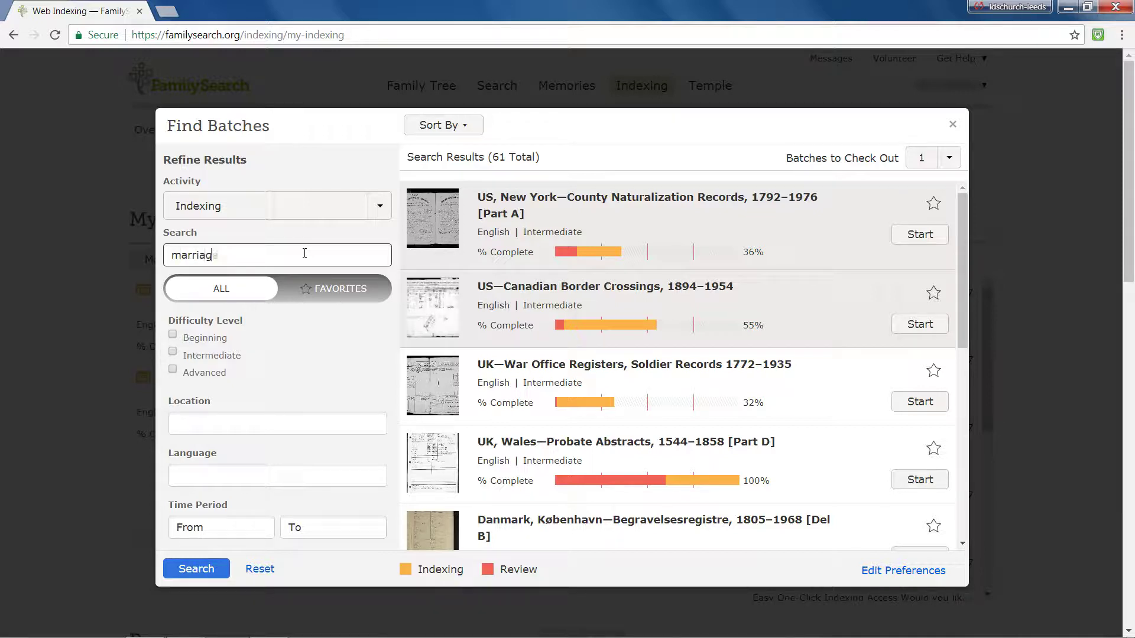
pyautogui.write('e')
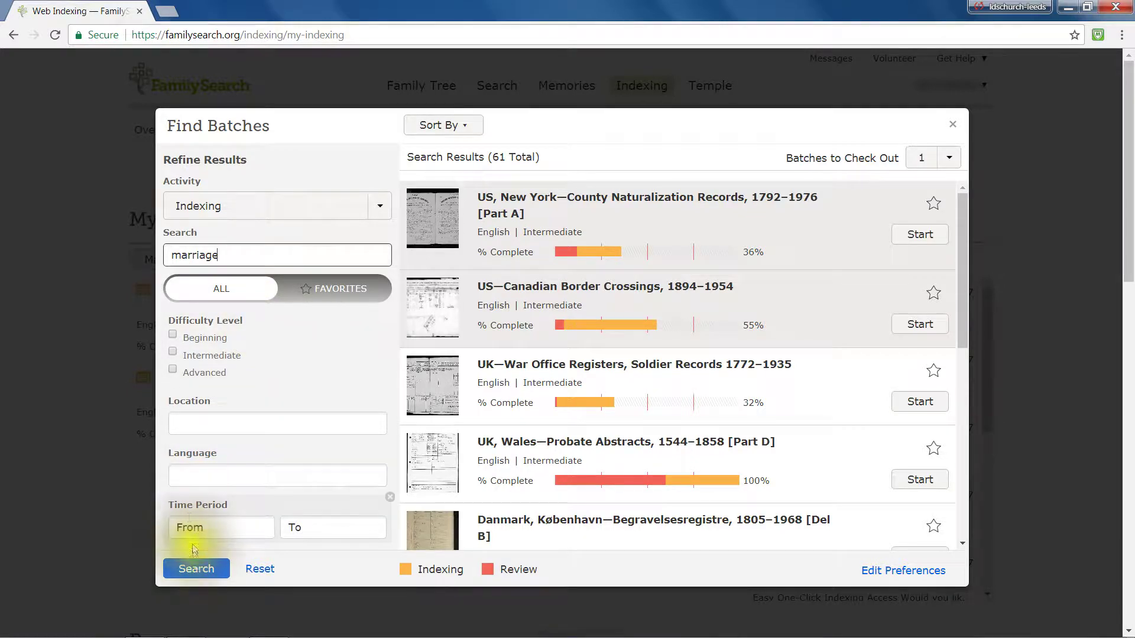
pyautogui.click(197, 569)
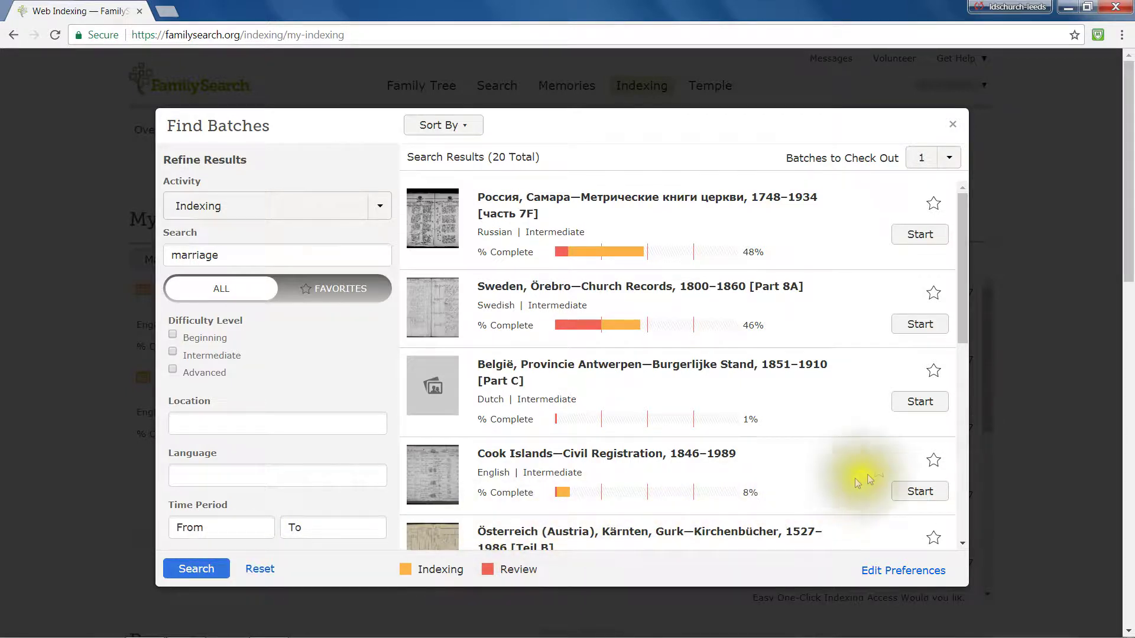
# - Star the Cook Islands batch, view the 4 favorites, then return to all results
pyautogui.click(932, 463)
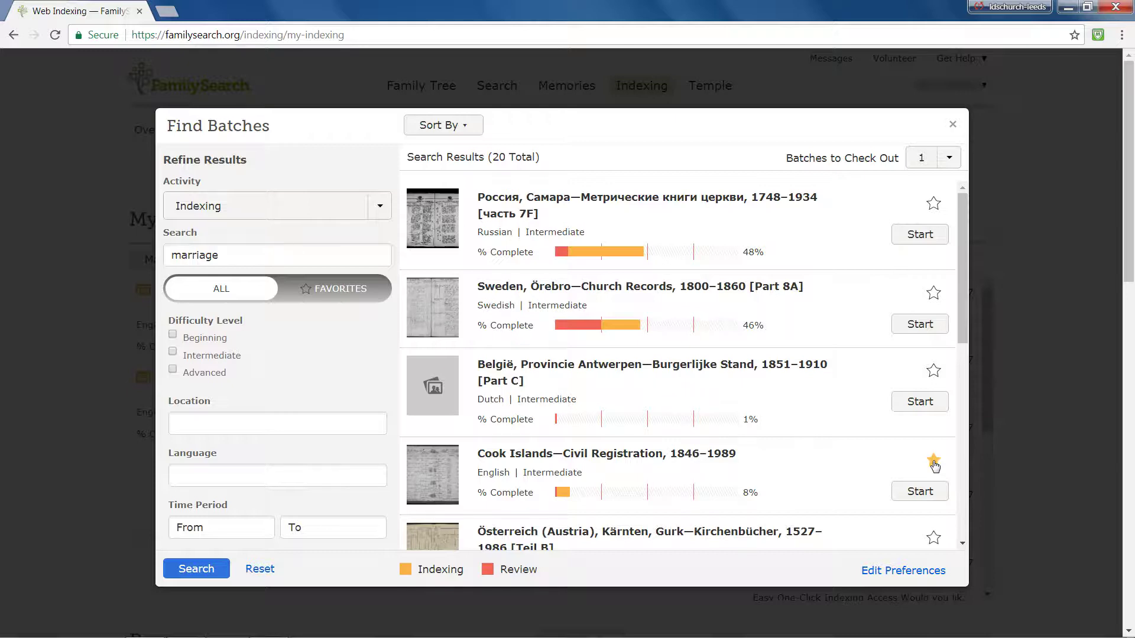
pyautogui.click(357, 292)
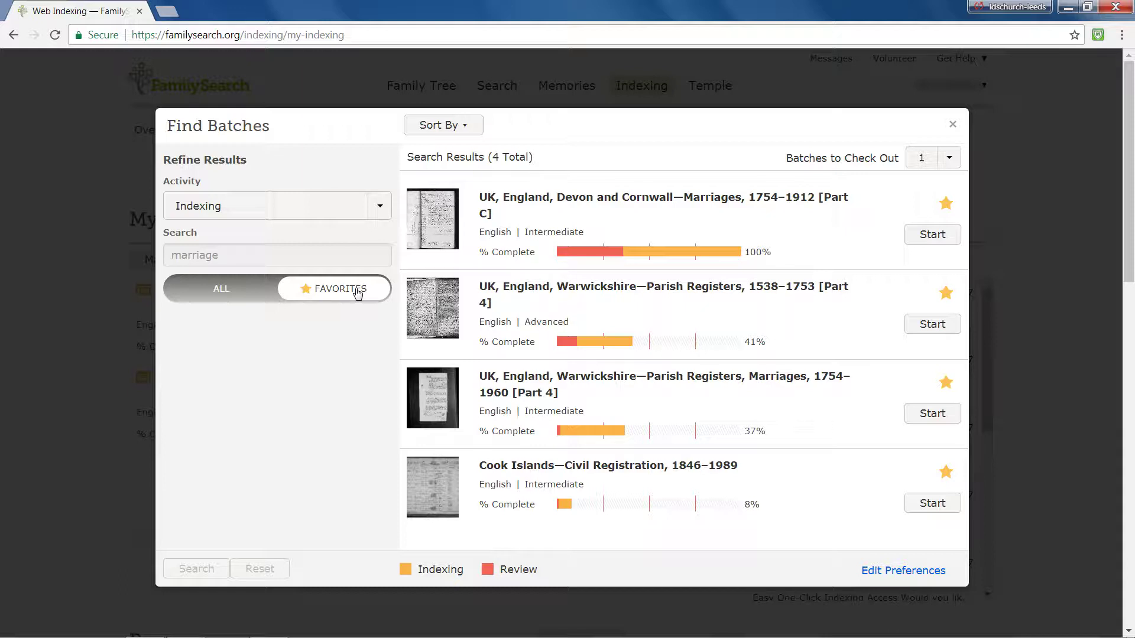
pyautogui.moveTo(358, 293); pyautogui.dragTo(221, 293)
pyautogui.click(222, 291)
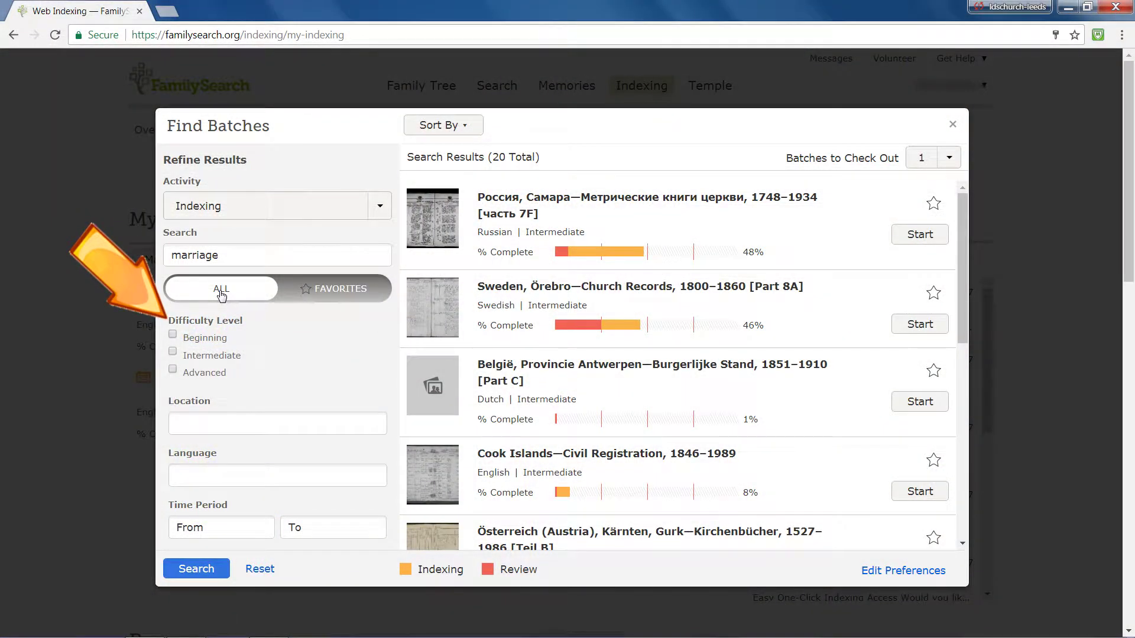
# - Clear the 'marriage' keyword and filter to Beginning and Intermediate difficulty, giving 59 results
pyautogui.click(226, 259)
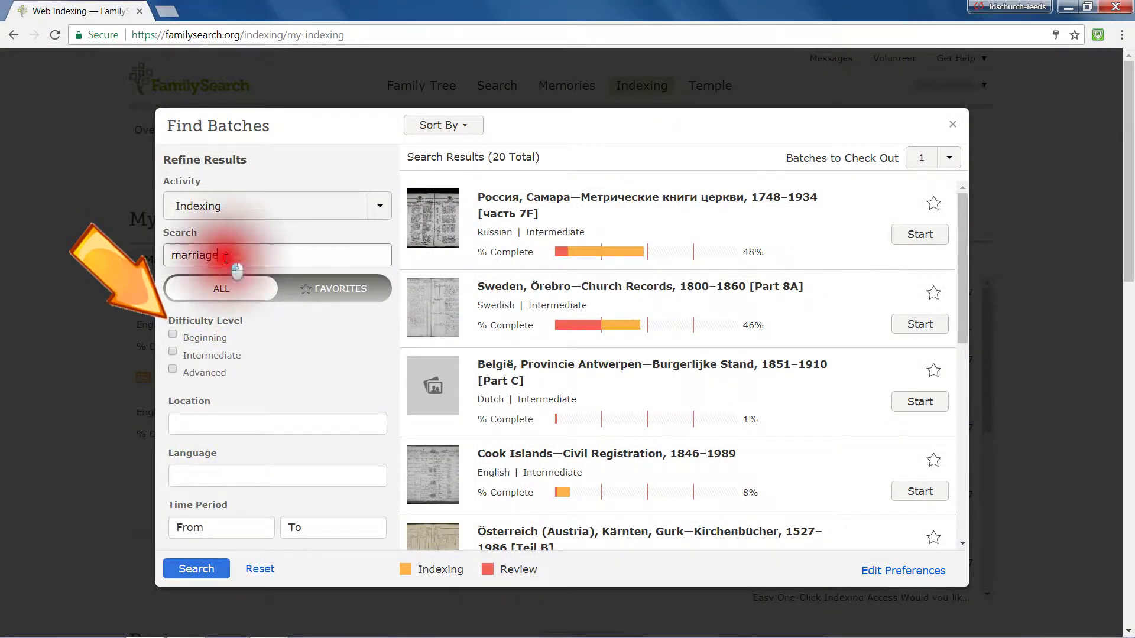
pyautogui.press('BackSpace')
pyautogui.press('BackSpace')
pyautogui.press('BackSpace')
pyautogui.press('BackSpace')
pyautogui.press('BackSpace')
pyautogui.press('BackSpace')
pyautogui.press('BackSpace')
pyautogui.press('BackSpace')
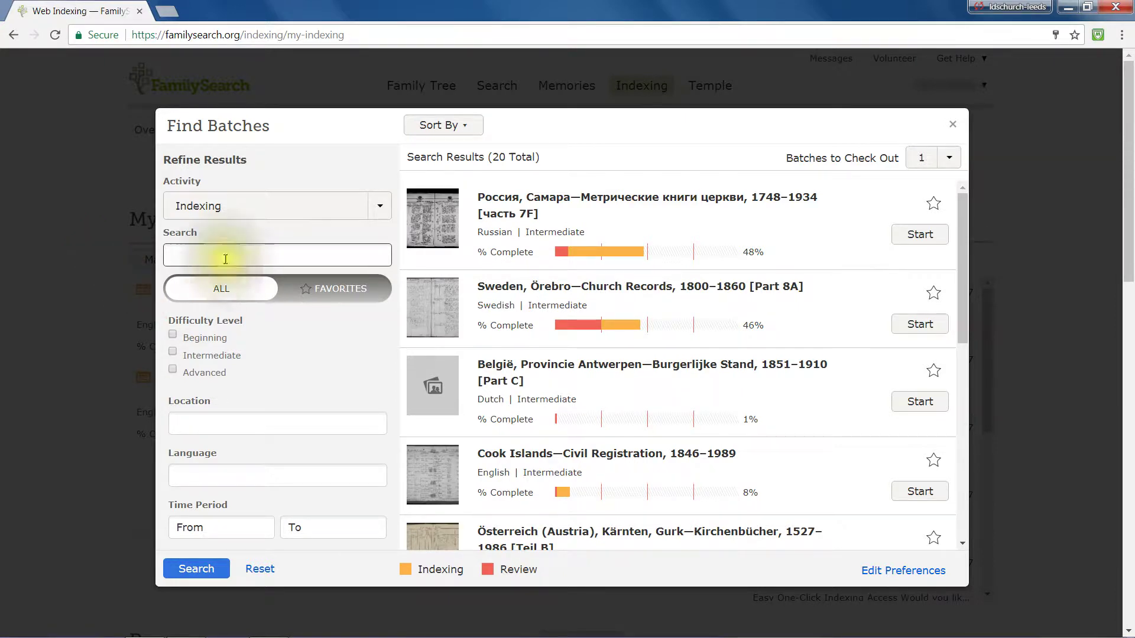
pyautogui.click(172, 337)
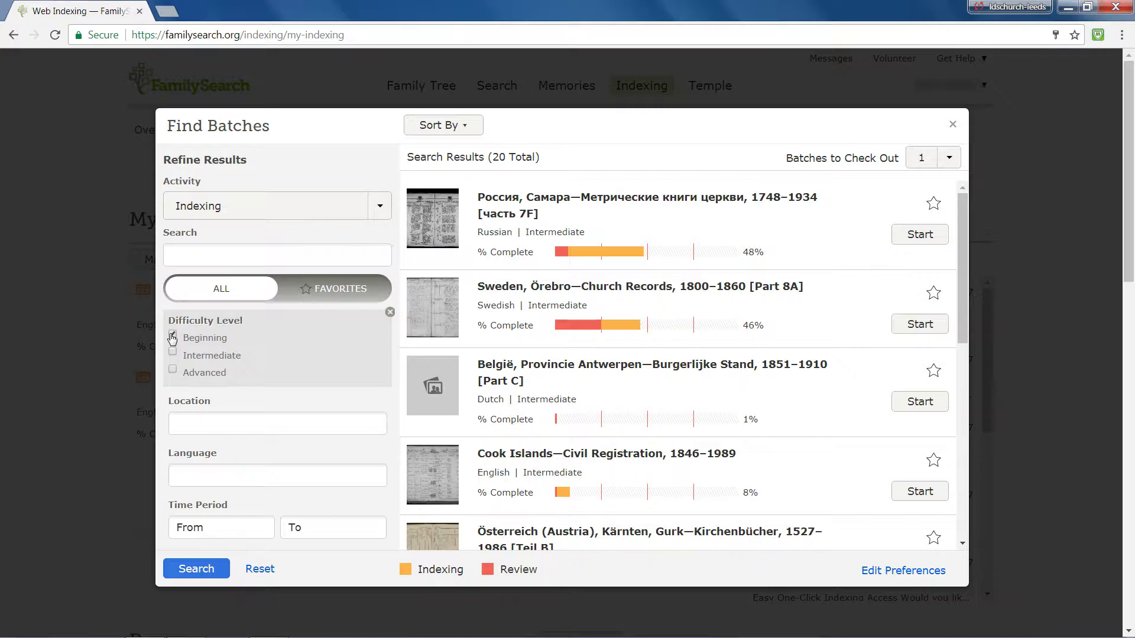
pyautogui.click(174, 567)
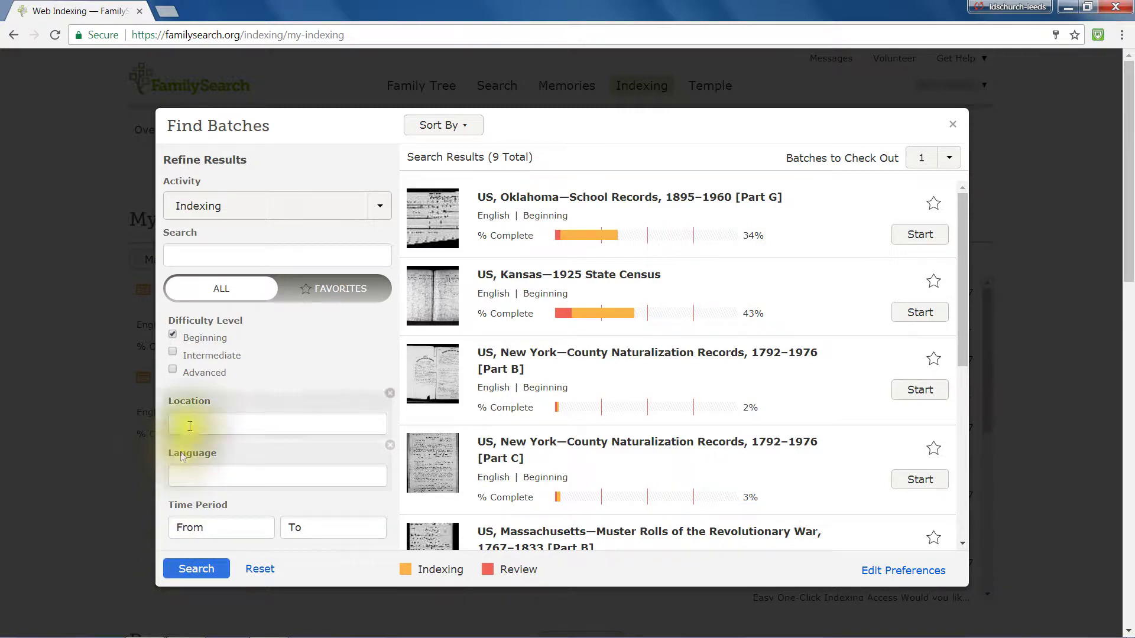
pyautogui.click(173, 353)
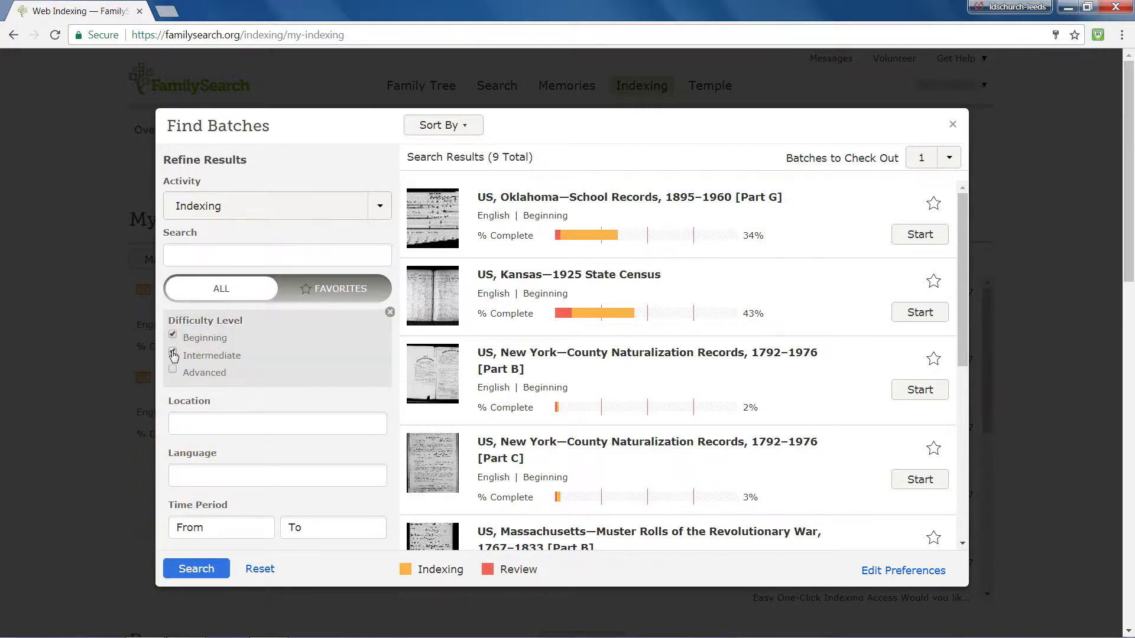
pyautogui.click(179, 570)
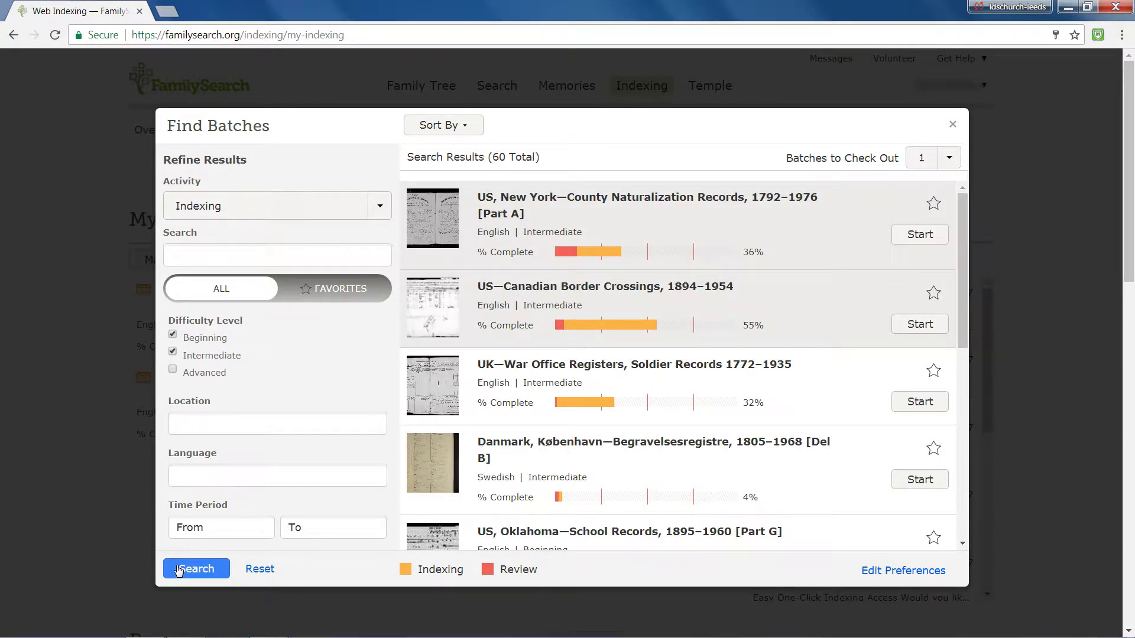
pyautogui.click(180, 572)
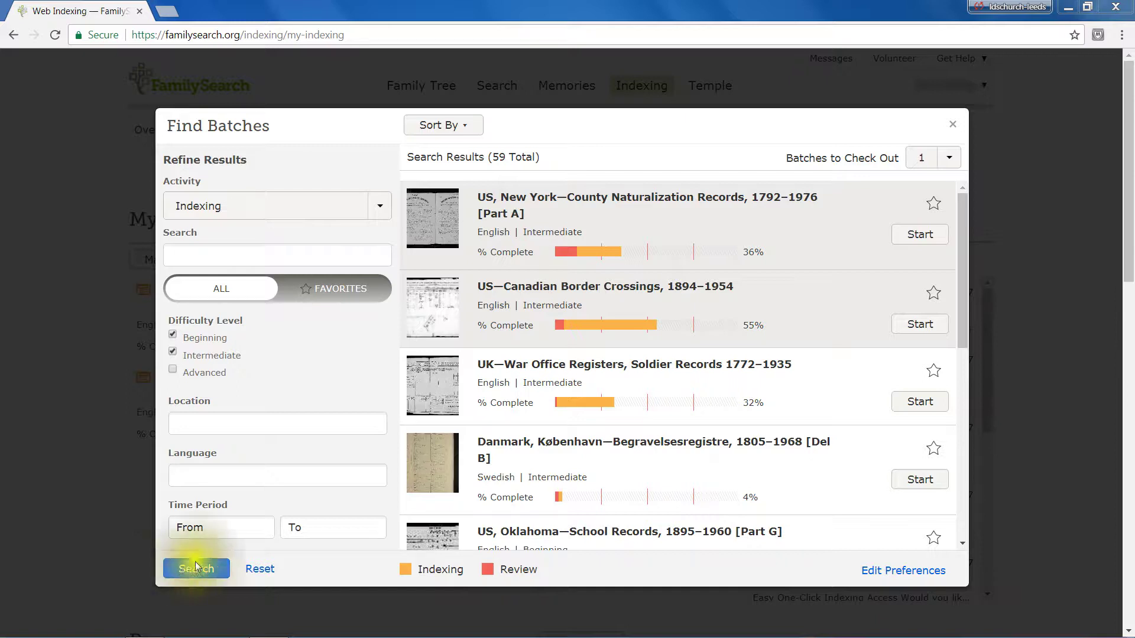
pyautogui.click(342, 423)
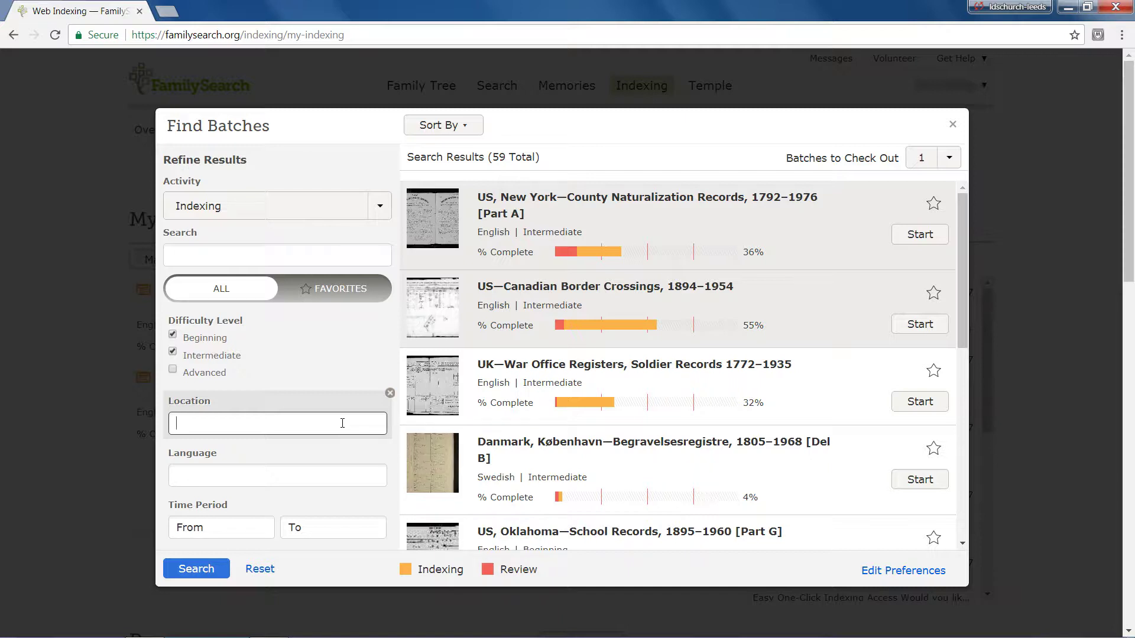
# - Add United States and United Kingdom and Ireland as location filters and search (38 results)
pyautogui.write('u')
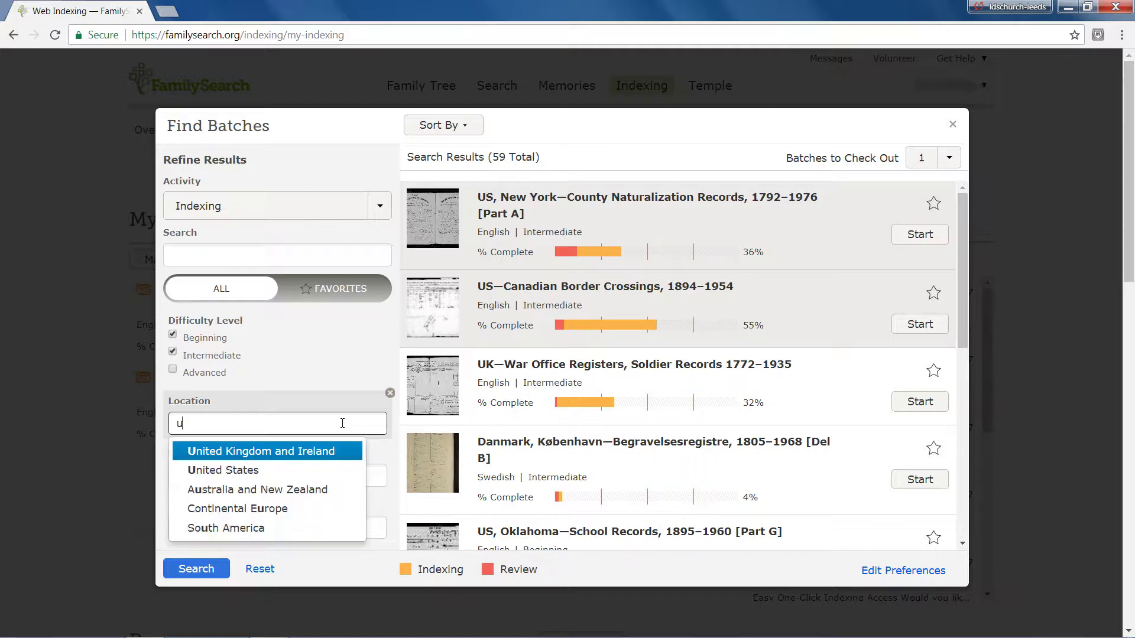
pyautogui.press('Down')
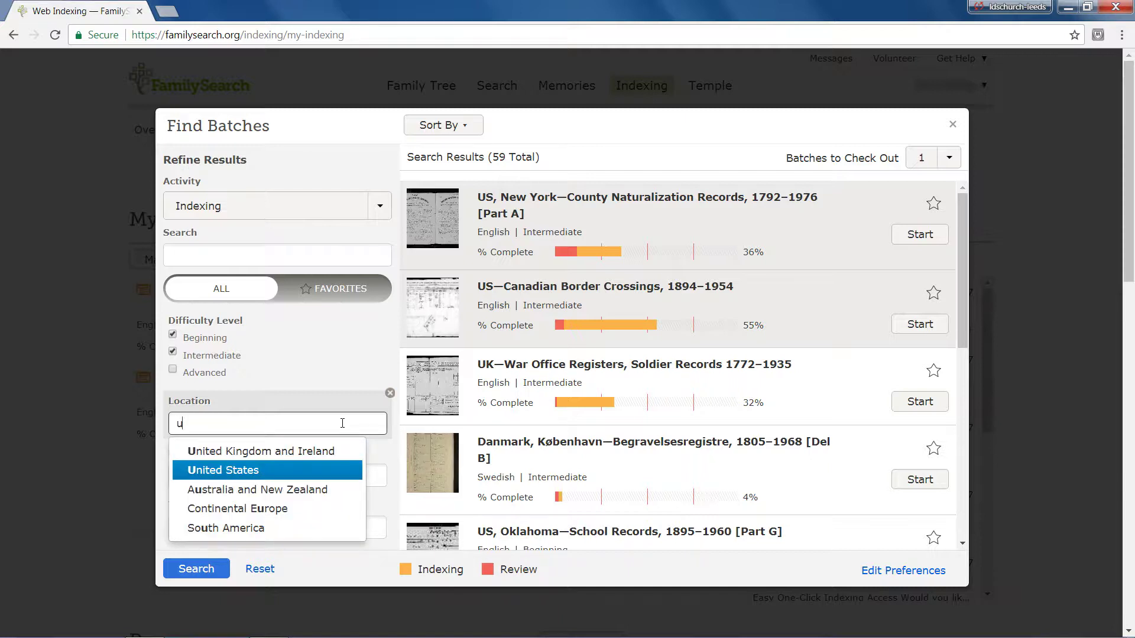
pyautogui.press('Return')
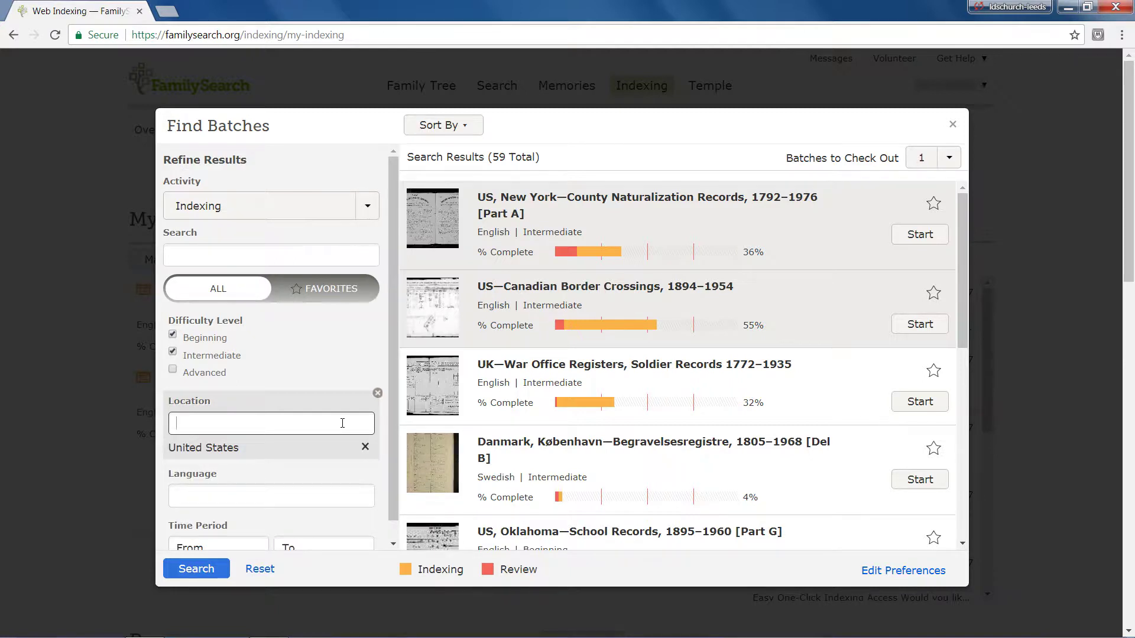
pyautogui.write('u')
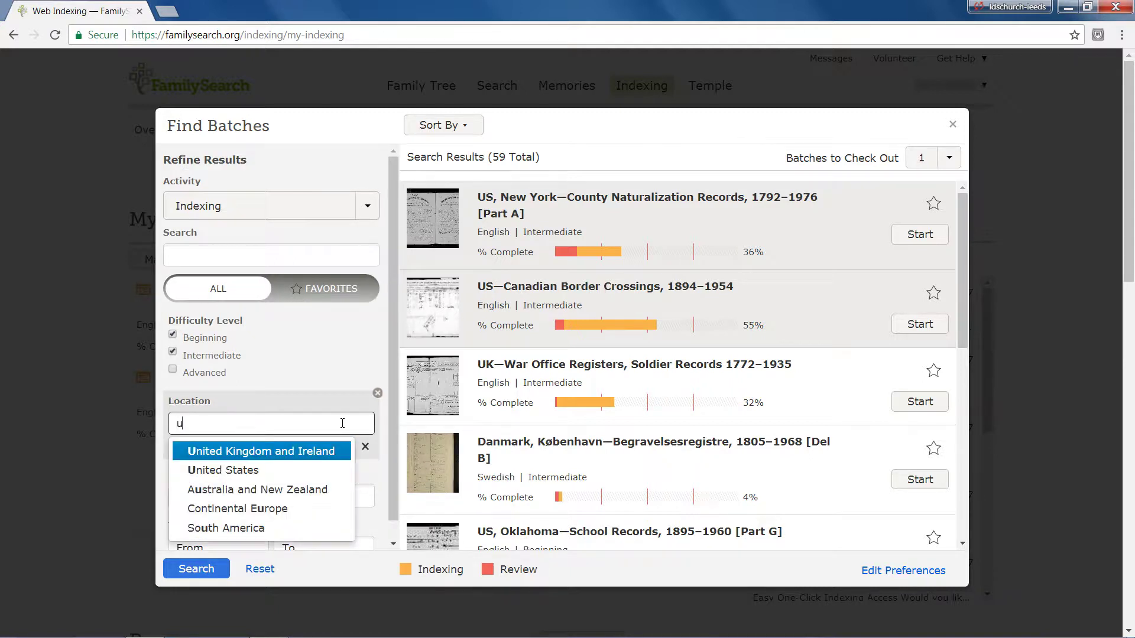
pyautogui.press('Return')
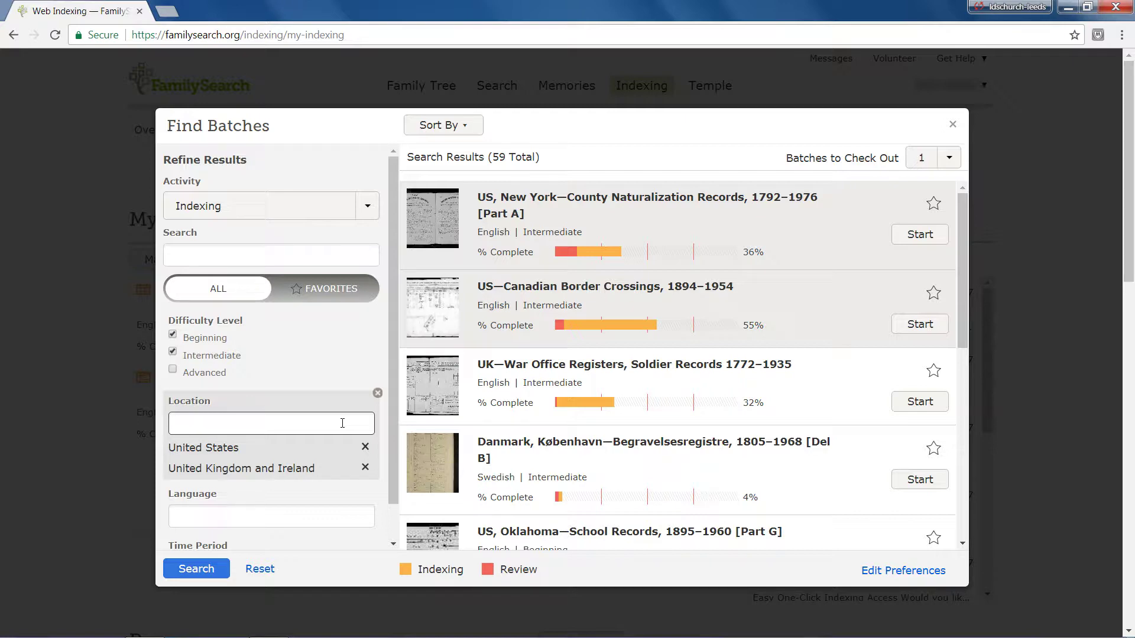
pyautogui.click(191, 573)
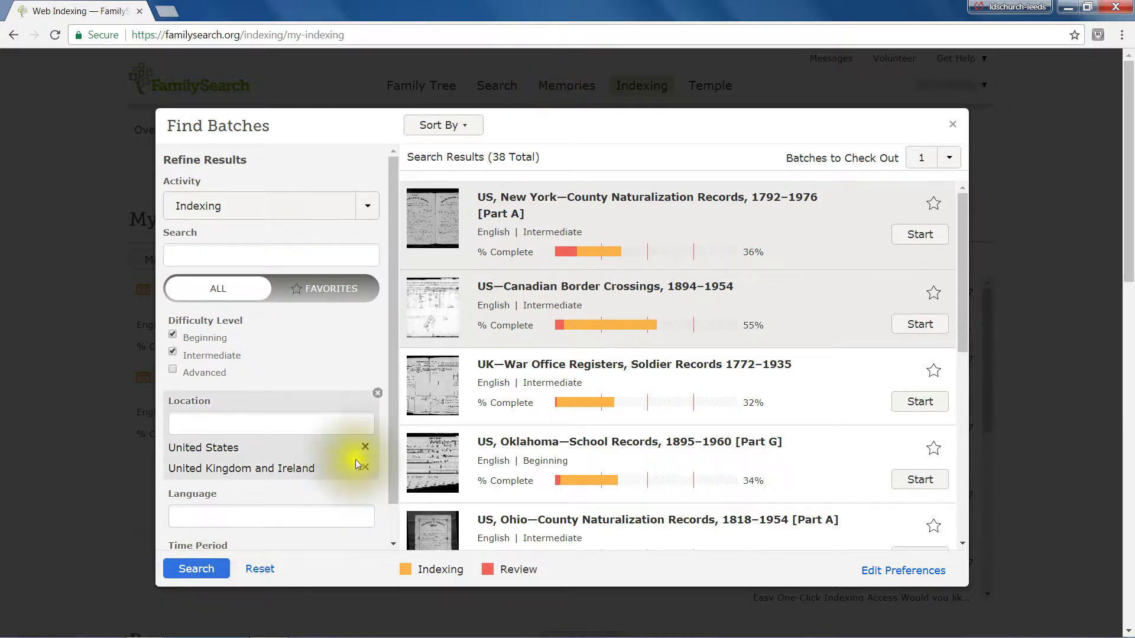
# - Replace both location filters with a Deutsch language filter, leaving one Austrian batch
pyautogui.click(365, 447)
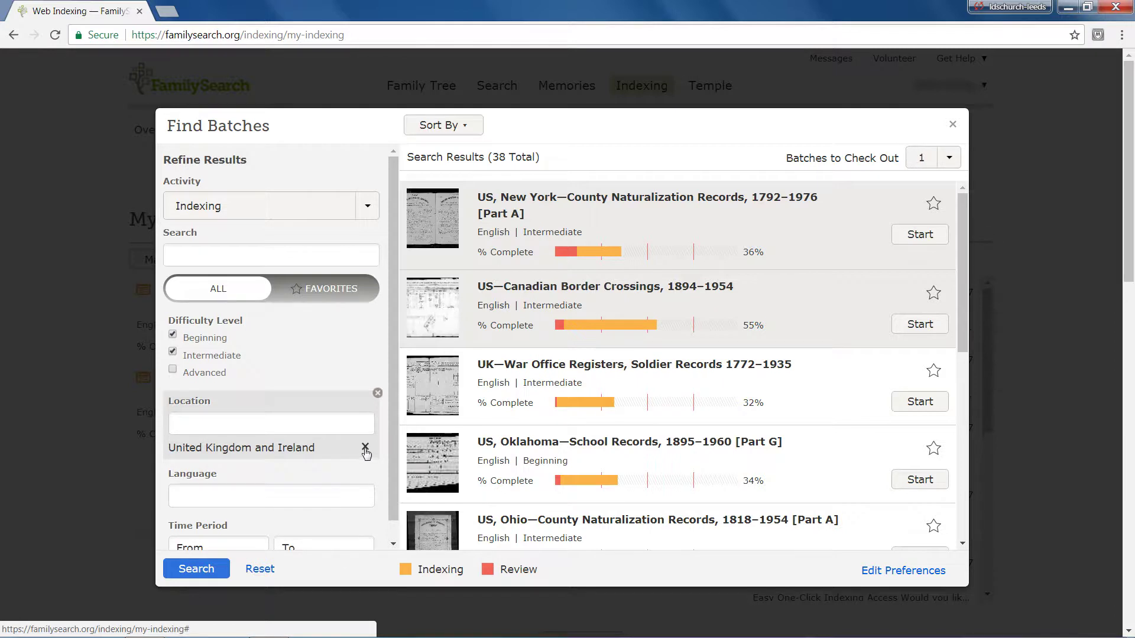
pyautogui.click(365, 447)
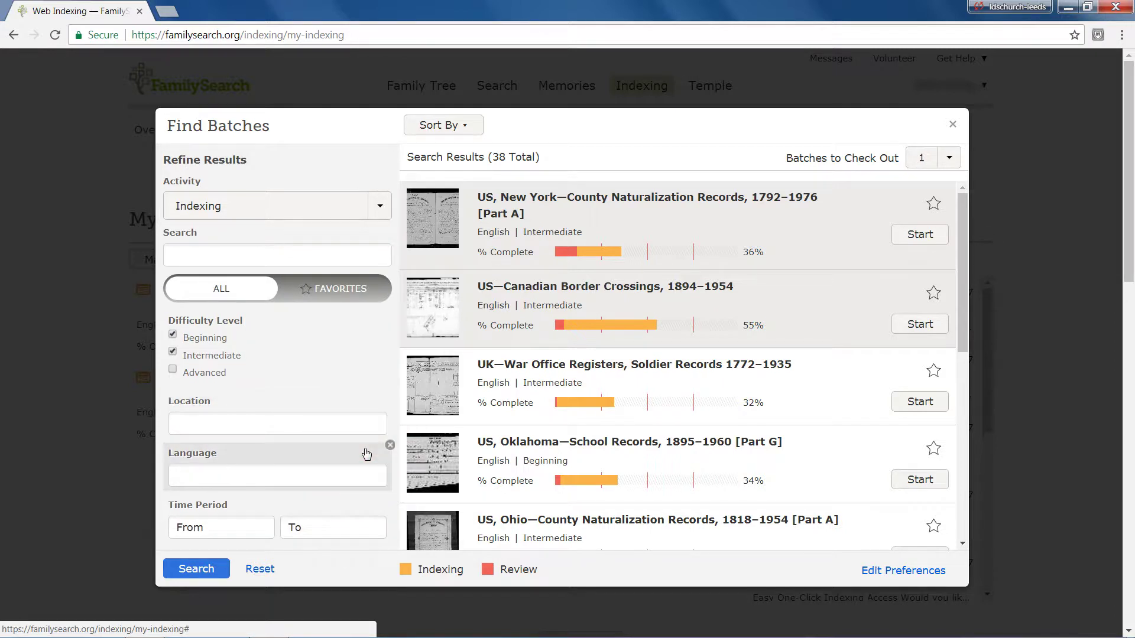
pyautogui.click(288, 476)
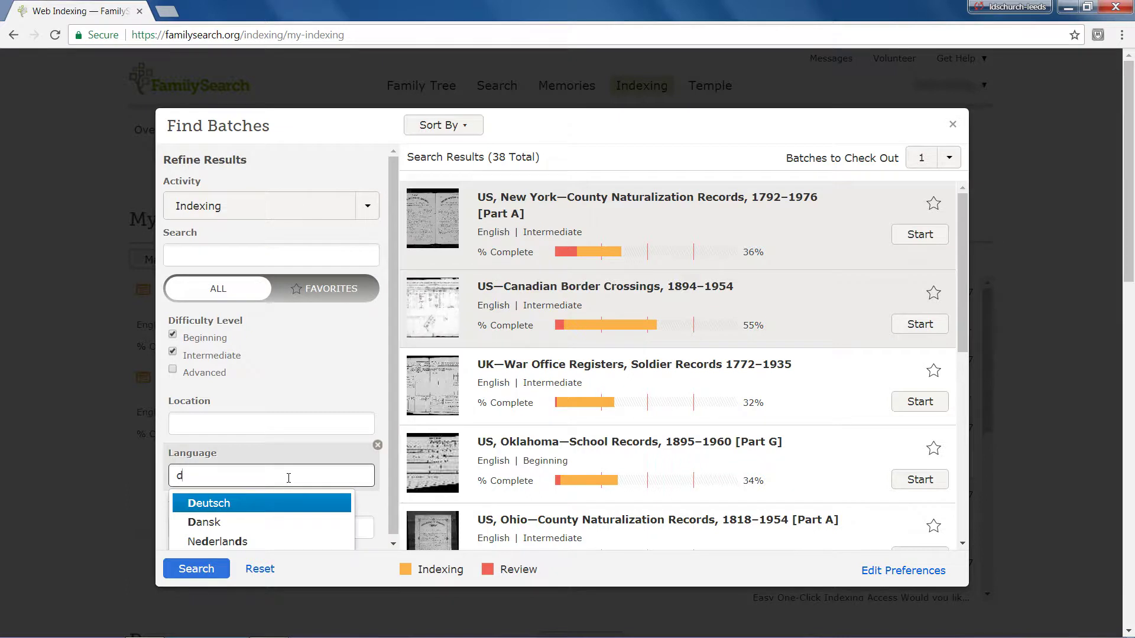
pyautogui.click(214, 503)
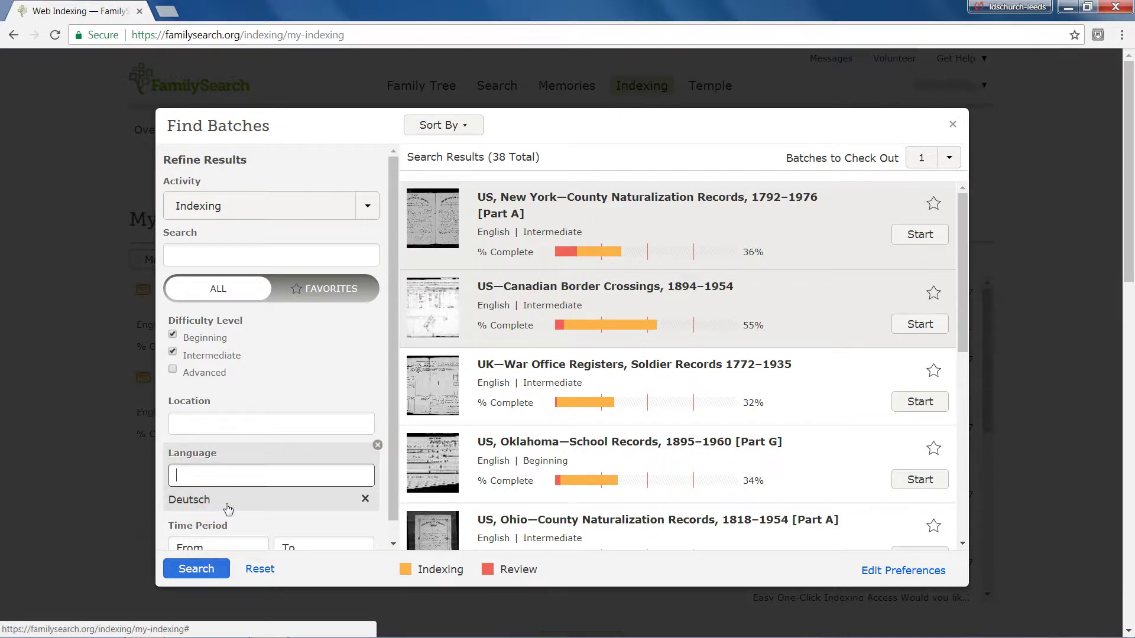
pyautogui.click(192, 568)
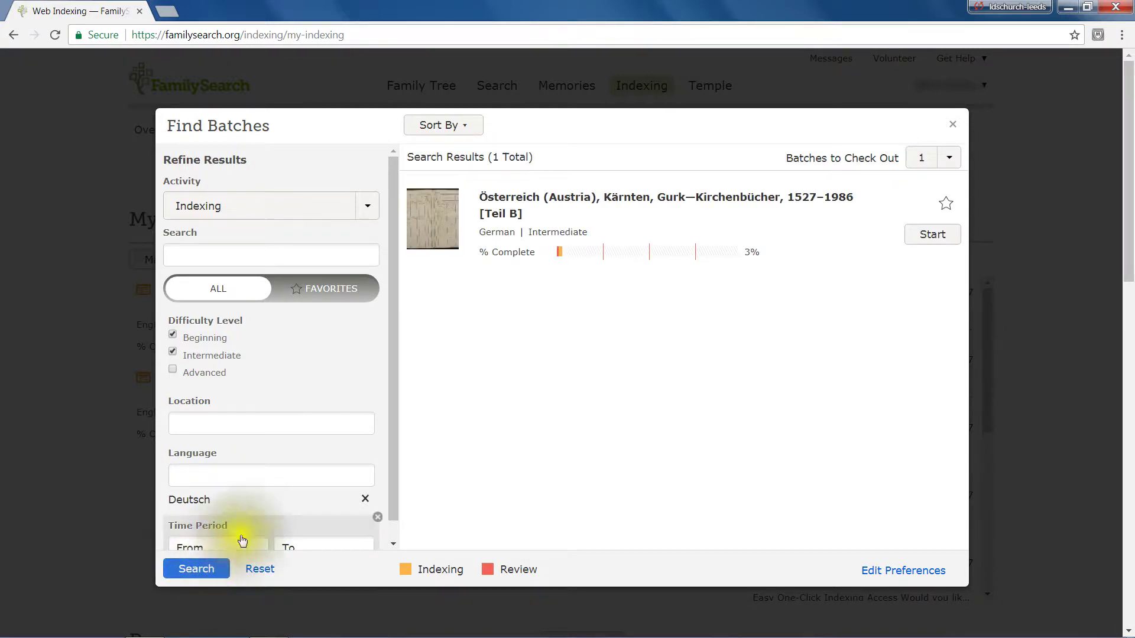
# - Drop the Deutsch filter and search with the time period 1750–1800
pyautogui.click(364, 499)
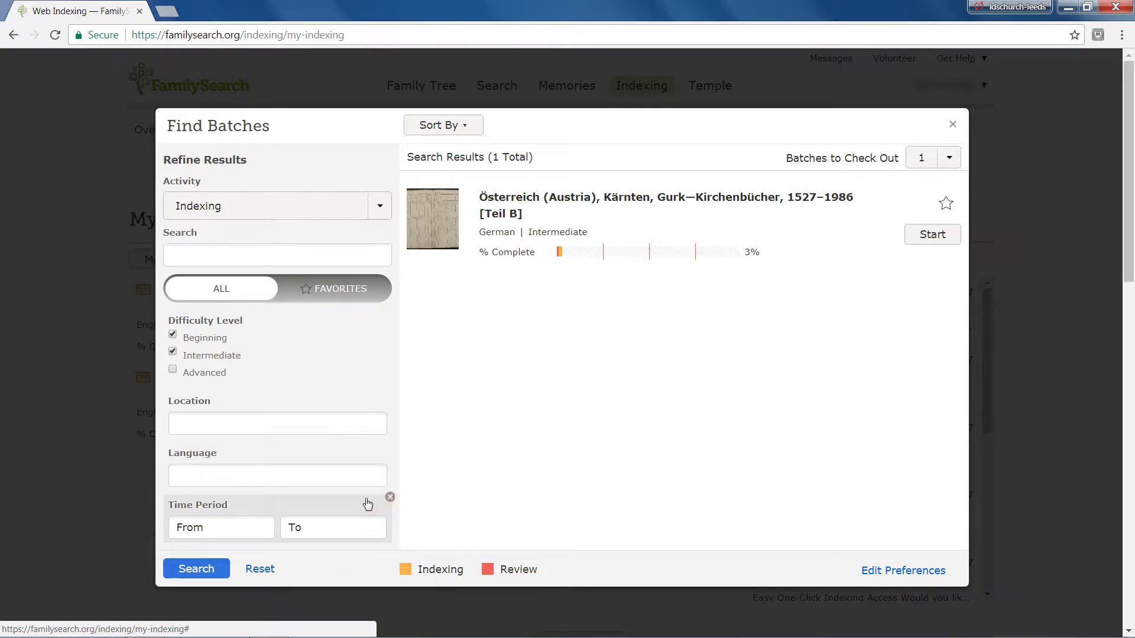
pyautogui.click(254, 530)
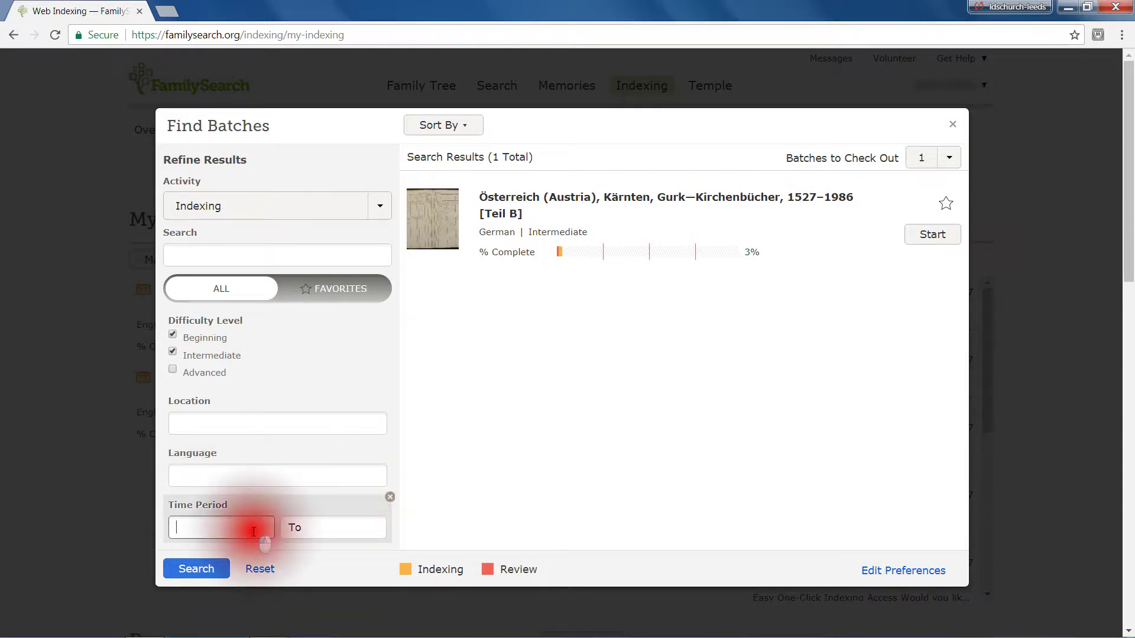
pyautogui.press('Tab')
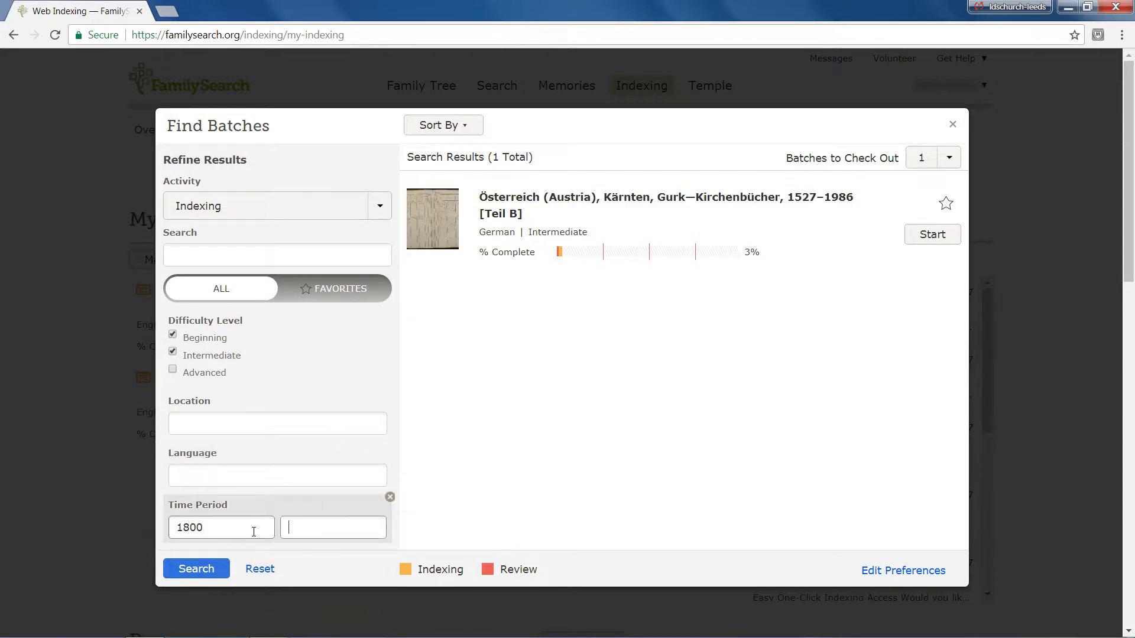
pyautogui.write('1850')
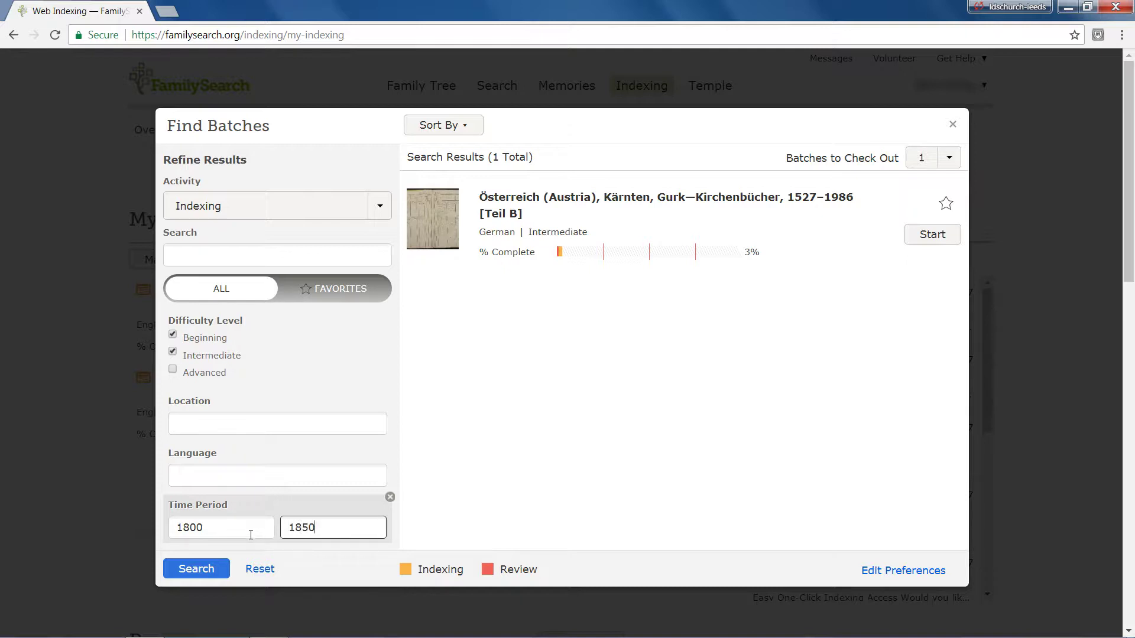
pyautogui.click(199, 570)
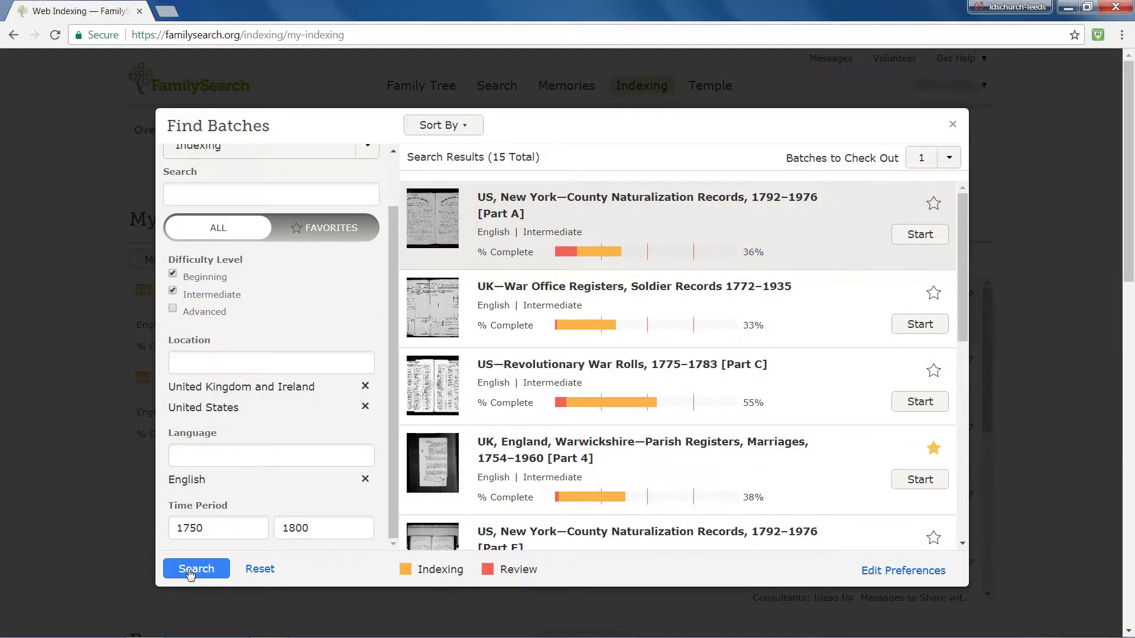
pyautogui.click(381, 507)
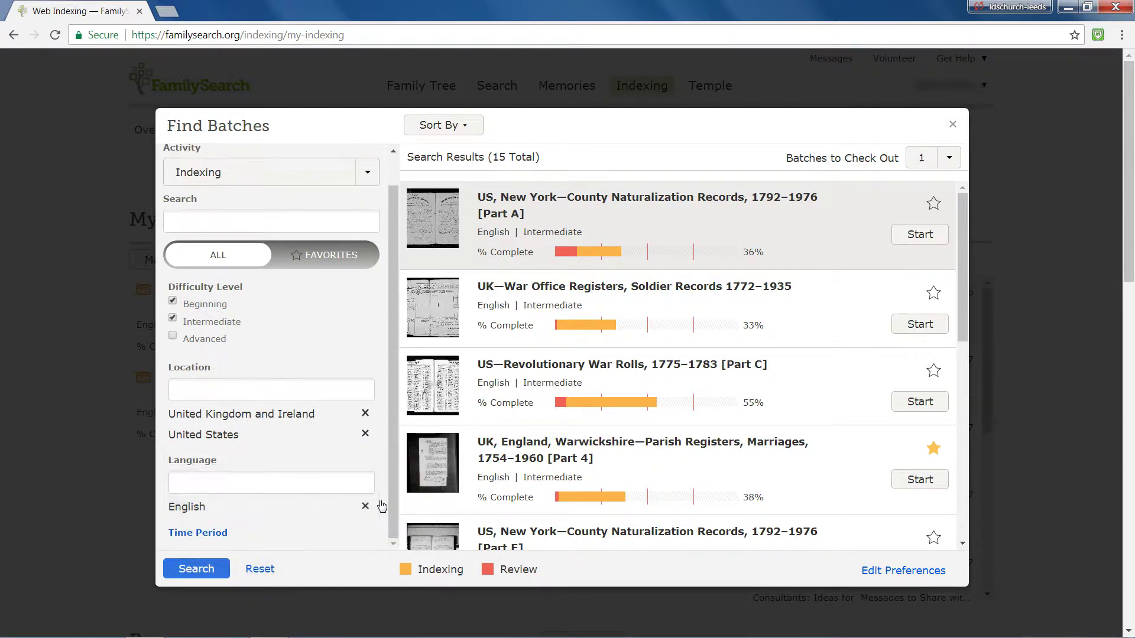
pyautogui.click(379, 454)
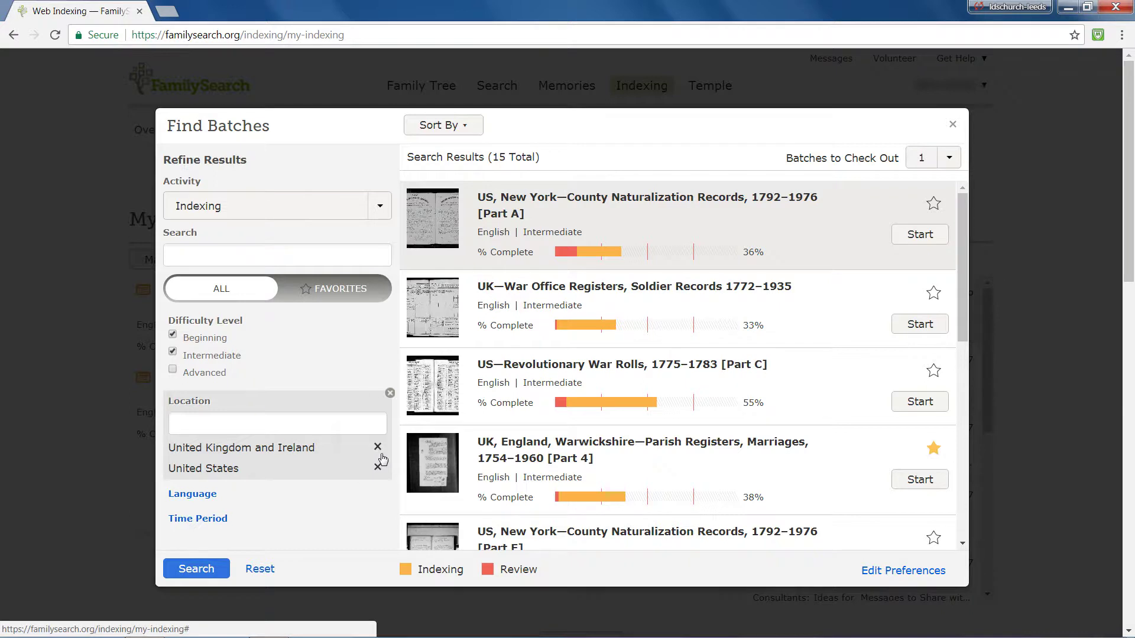
pyautogui.click(390, 395)
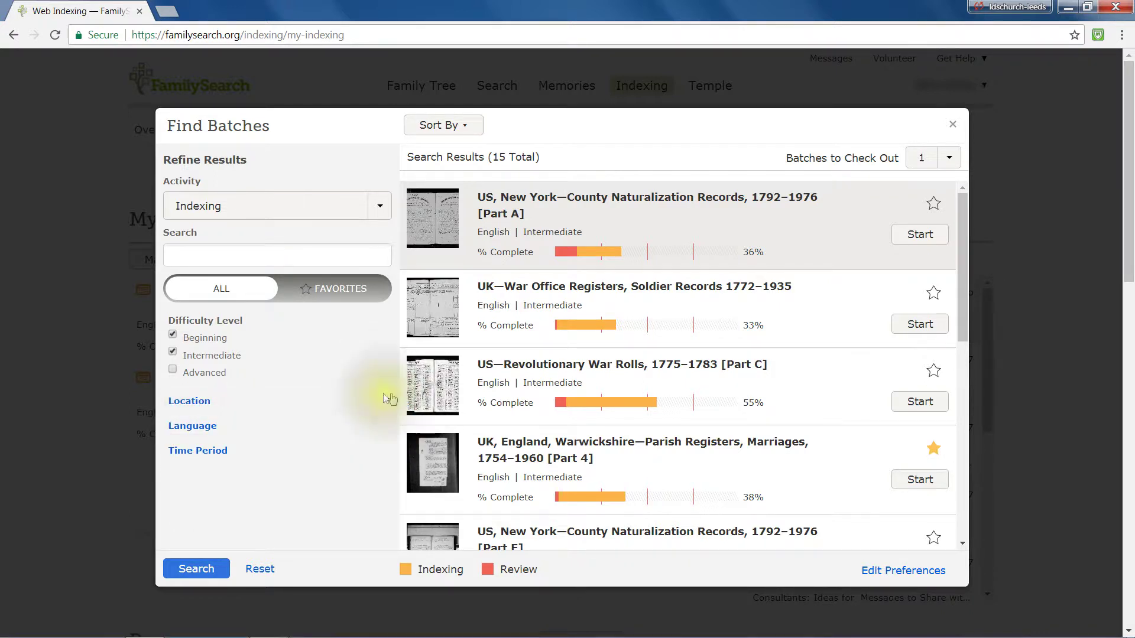
pyautogui.click(204, 570)
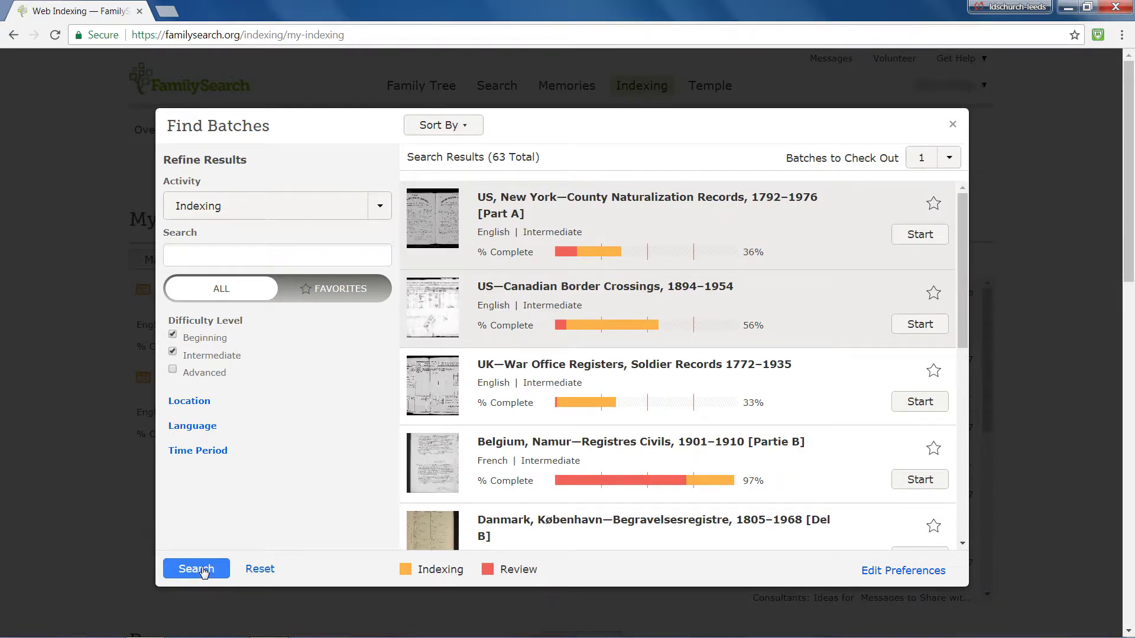
pyautogui.click(195, 451)
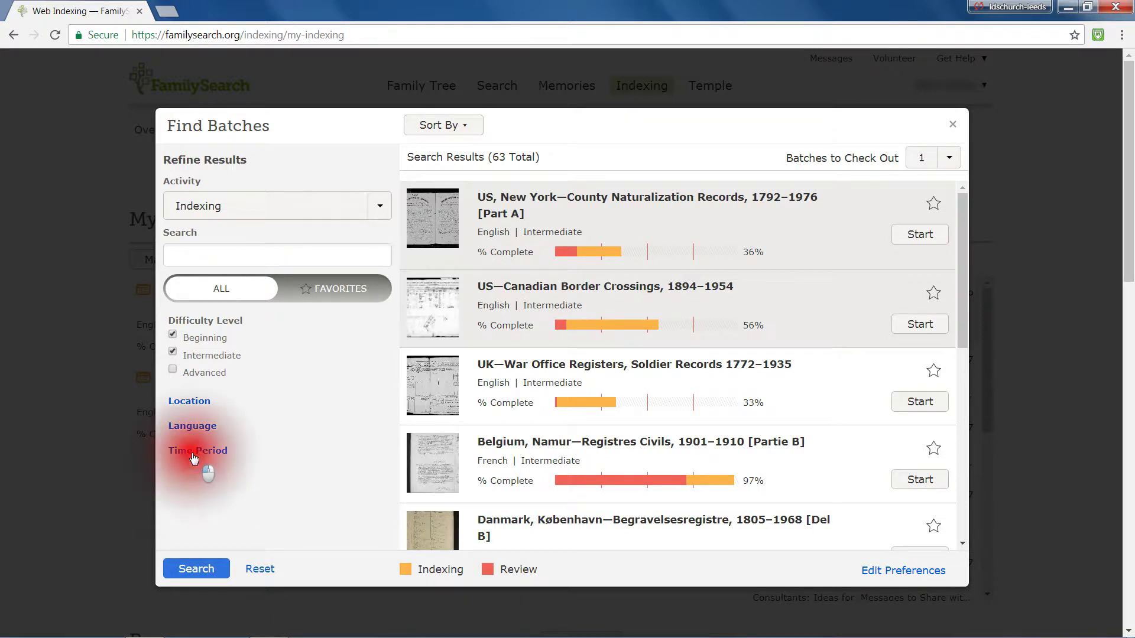
pyautogui.click(188, 427)
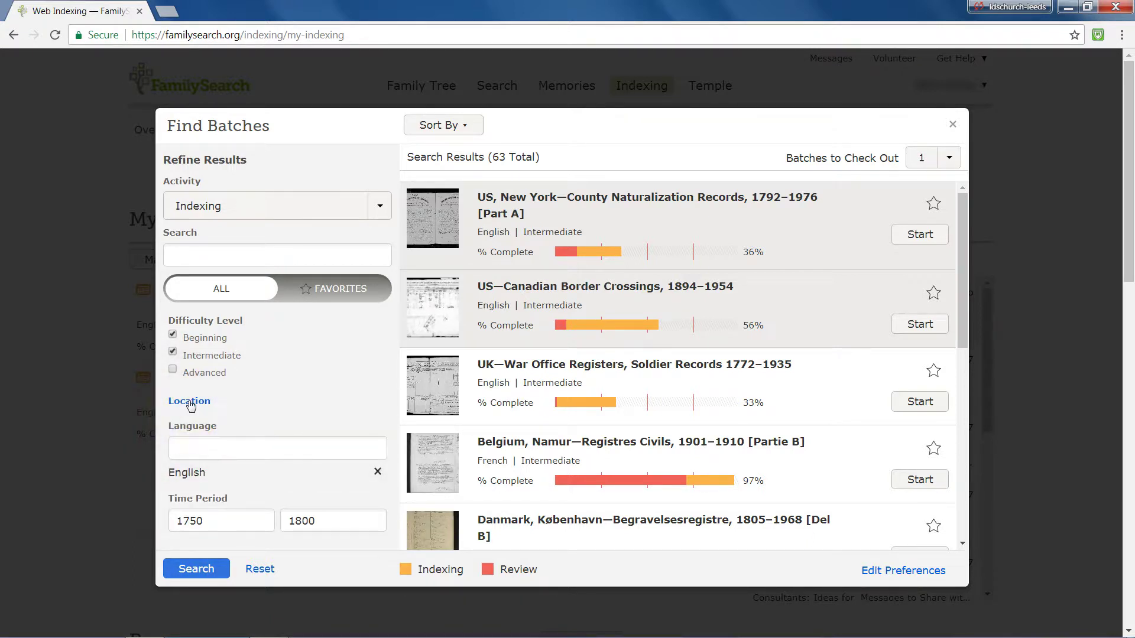
pyautogui.click(190, 405)
pyautogui.click(189, 572)
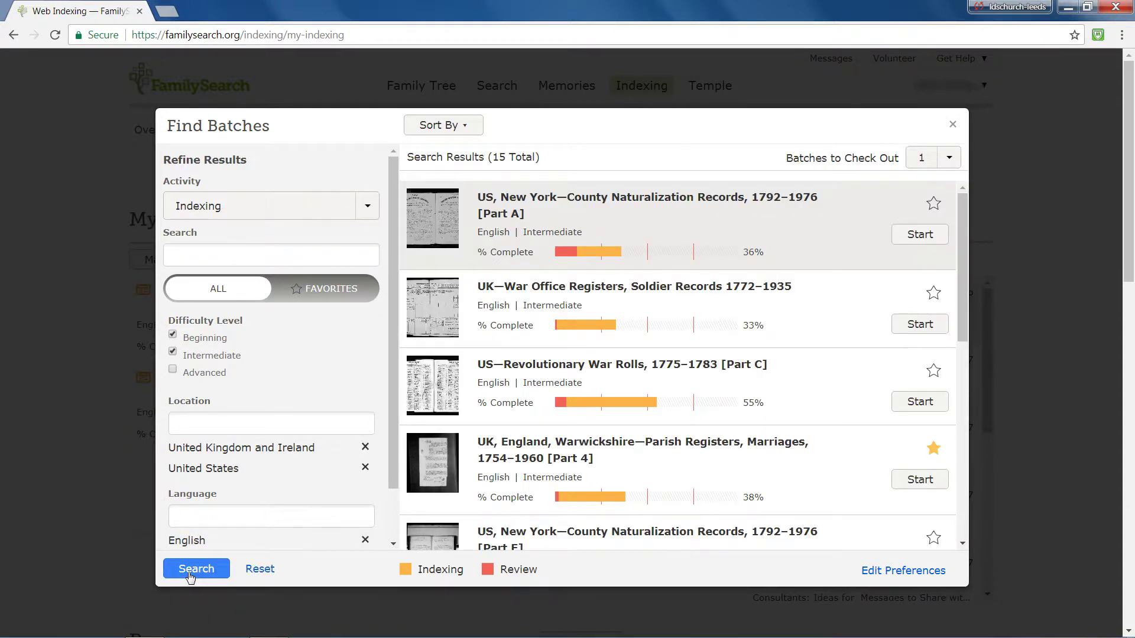
# - Sort the 15 filtered batch results by Name
pyautogui.click(465, 125)
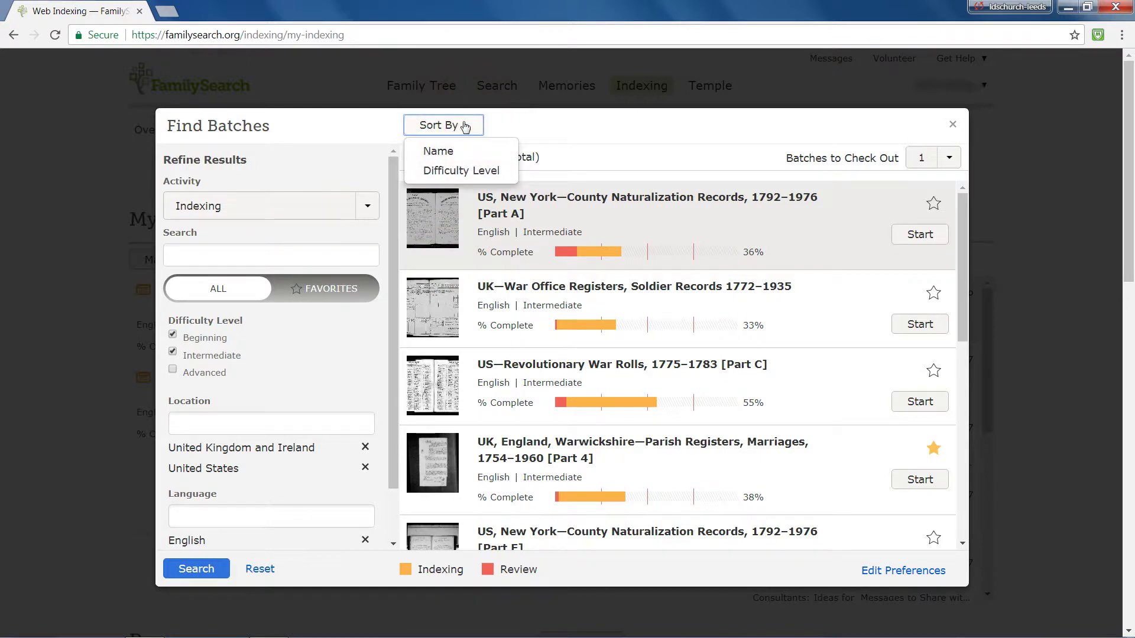
pyautogui.click(445, 152)
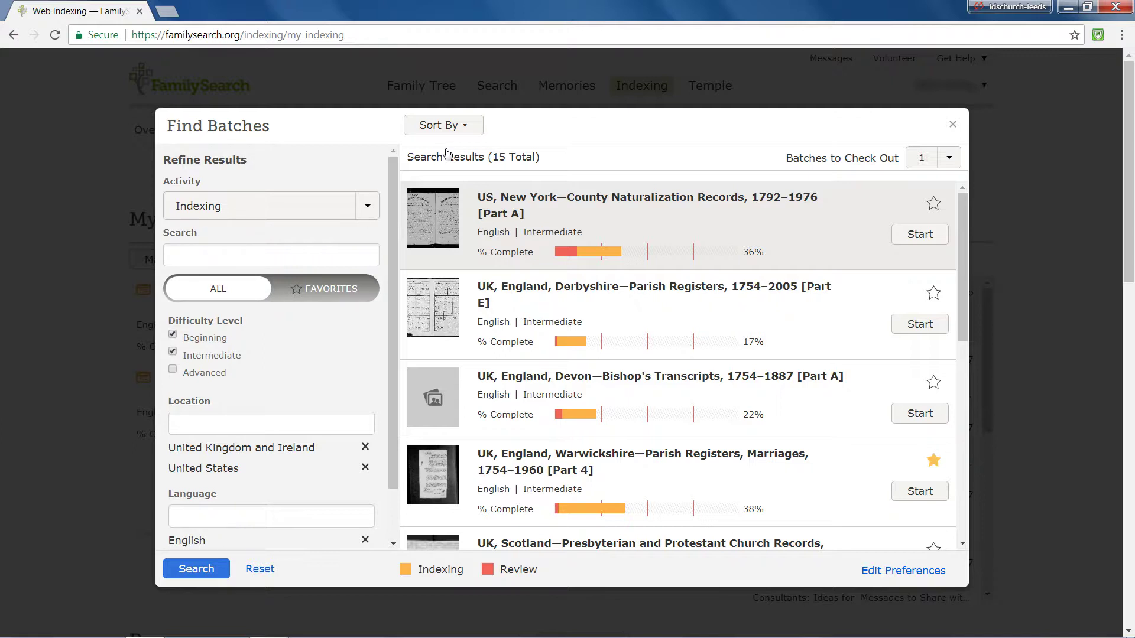
# - Set Batches to Check Out to 5 and start the Derbyshire Parish Registers project
pyautogui.click(950, 160)
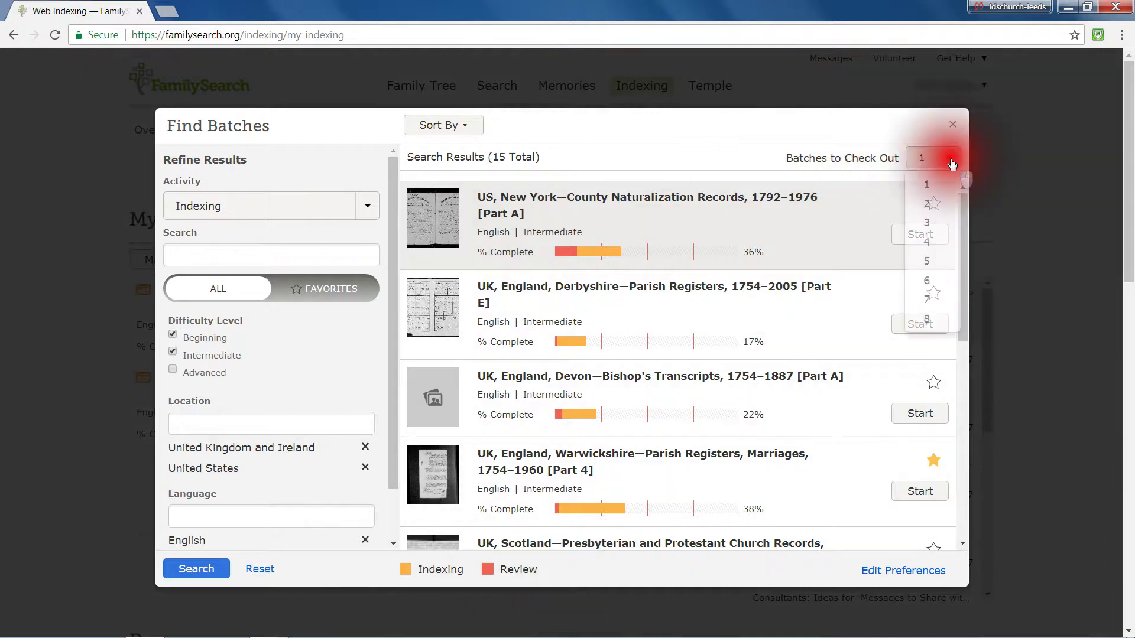
pyautogui.click(926, 261)
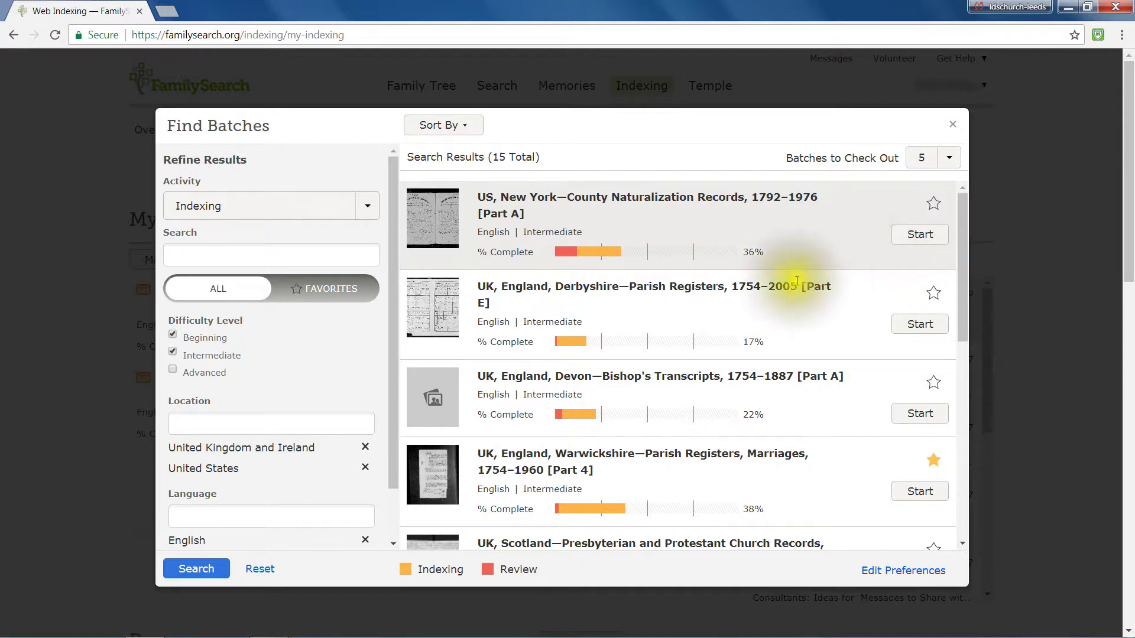
pyautogui.click(915, 326)
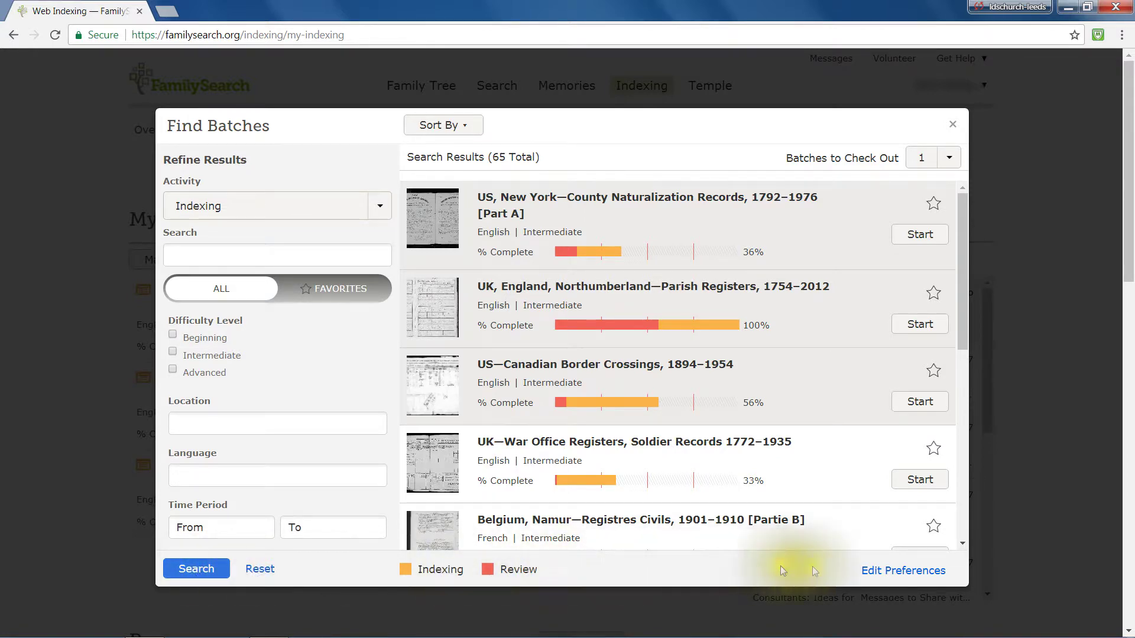
# - Save indexing preferences: Beginning and Intermediate difficulty, English, United Kingdom and Ireland, and United States
pyautogui.click(873, 571)
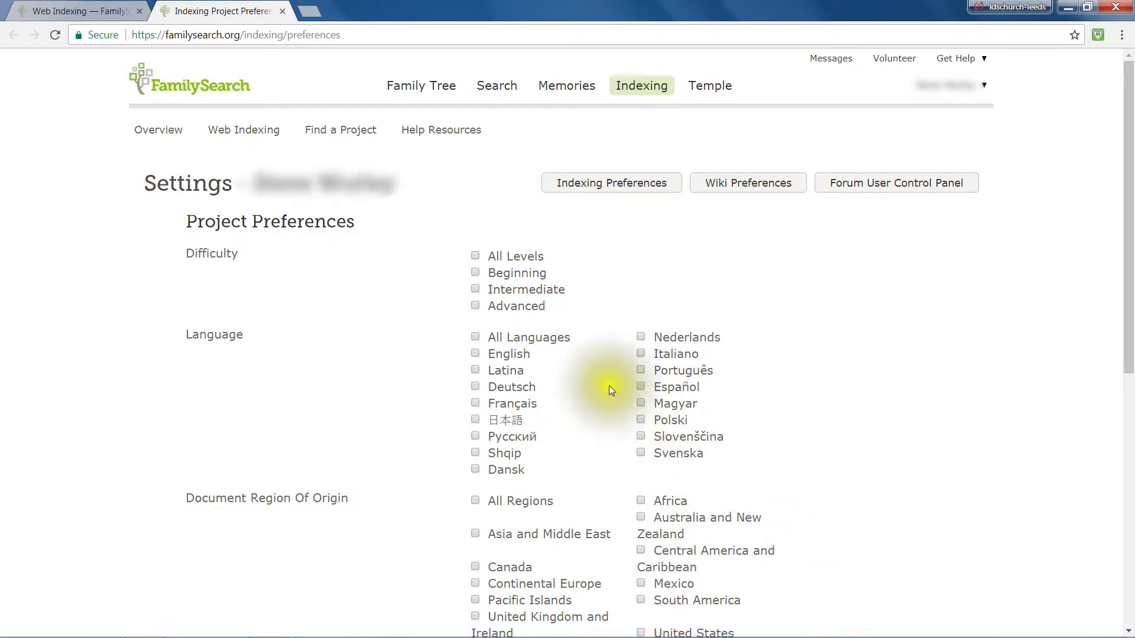
pyautogui.click(477, 274)
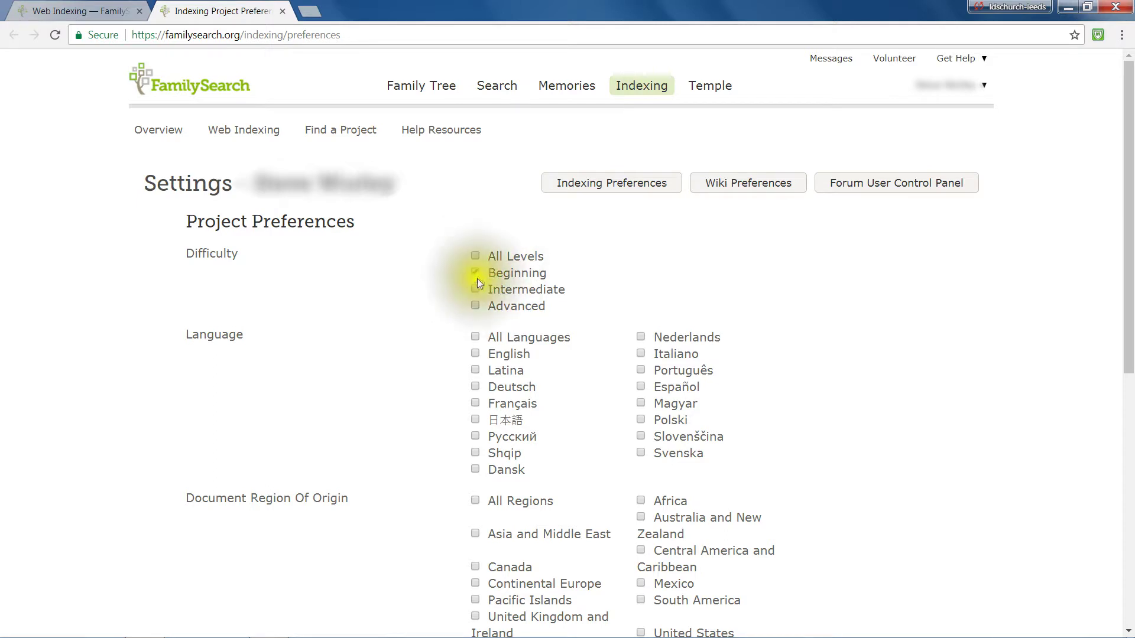
pyautogui.click(476, 290)
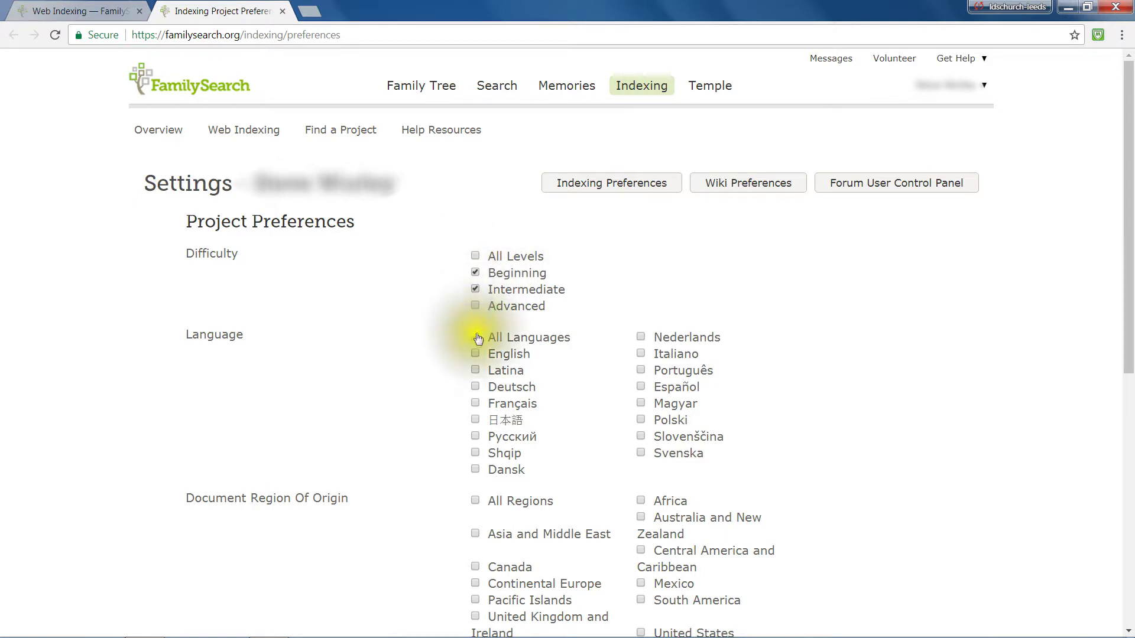
pyautogui.click(476, 355)
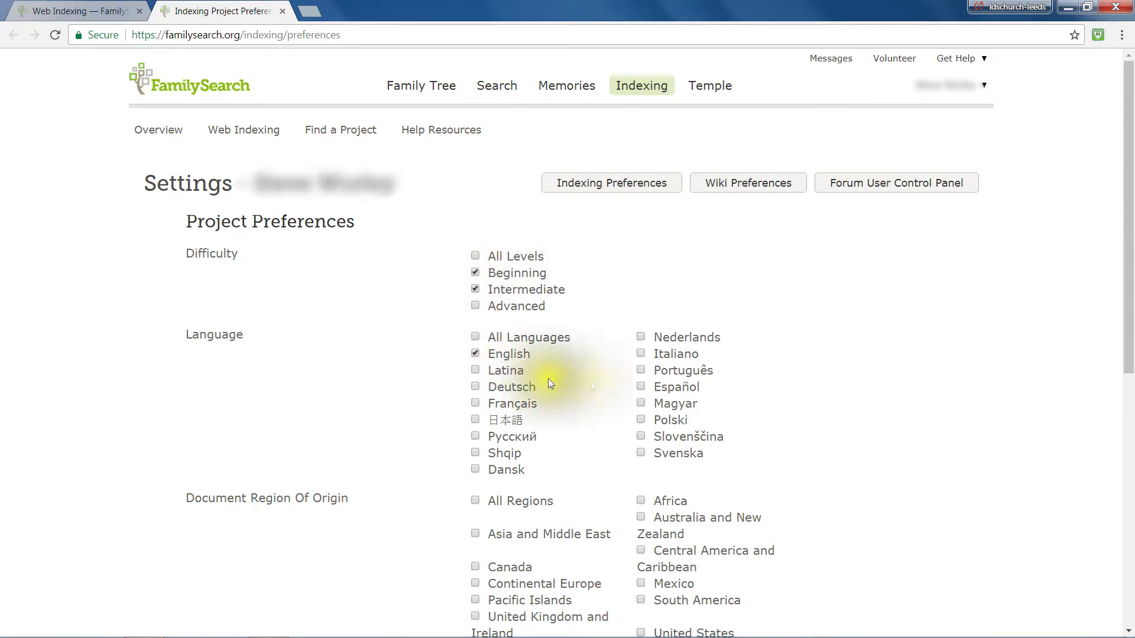
pyautogui.scroll(-1, 790, 402)
pyautogui.scroll(-5, 790, 402)
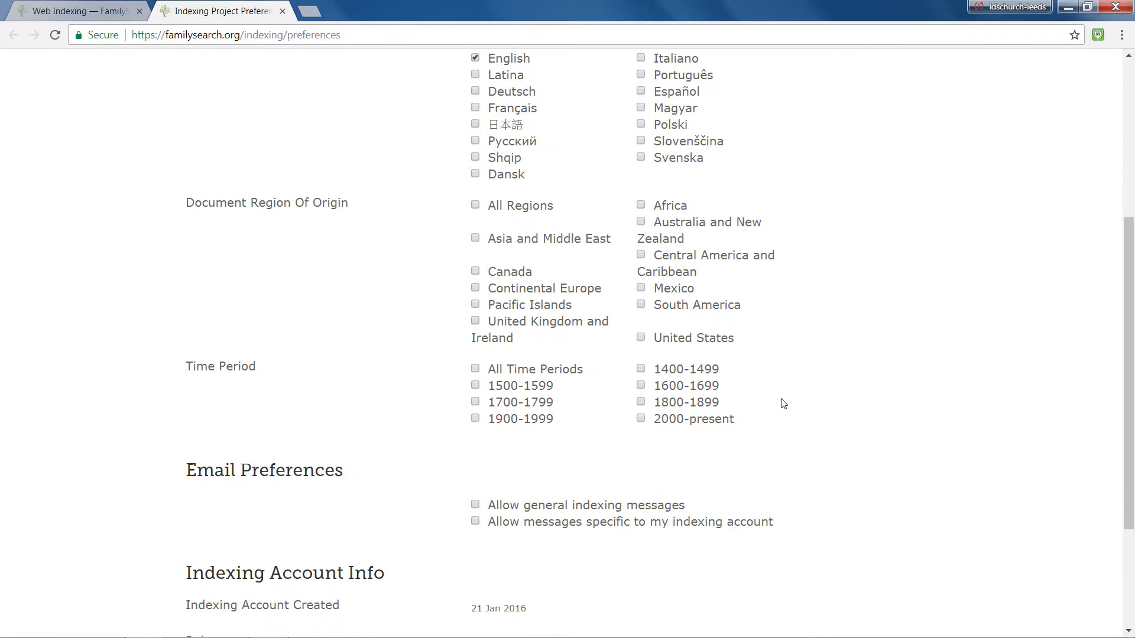
pyautogui.click(476, 324)
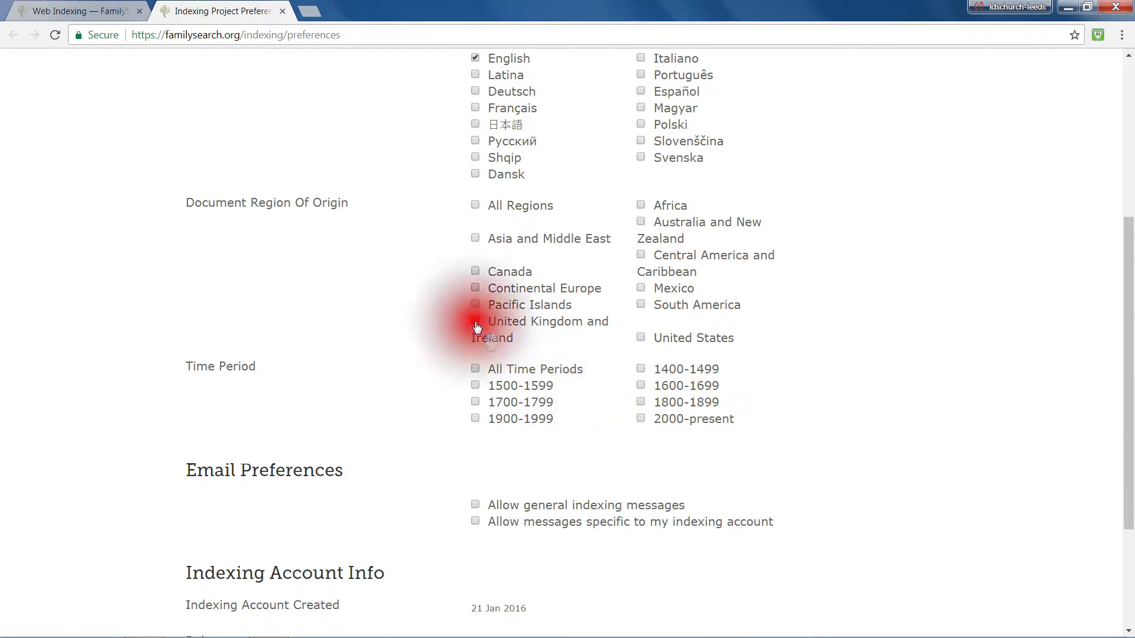
pyautogui.click(641, 338)
pyautogui.scroll(-3, 801, 362)
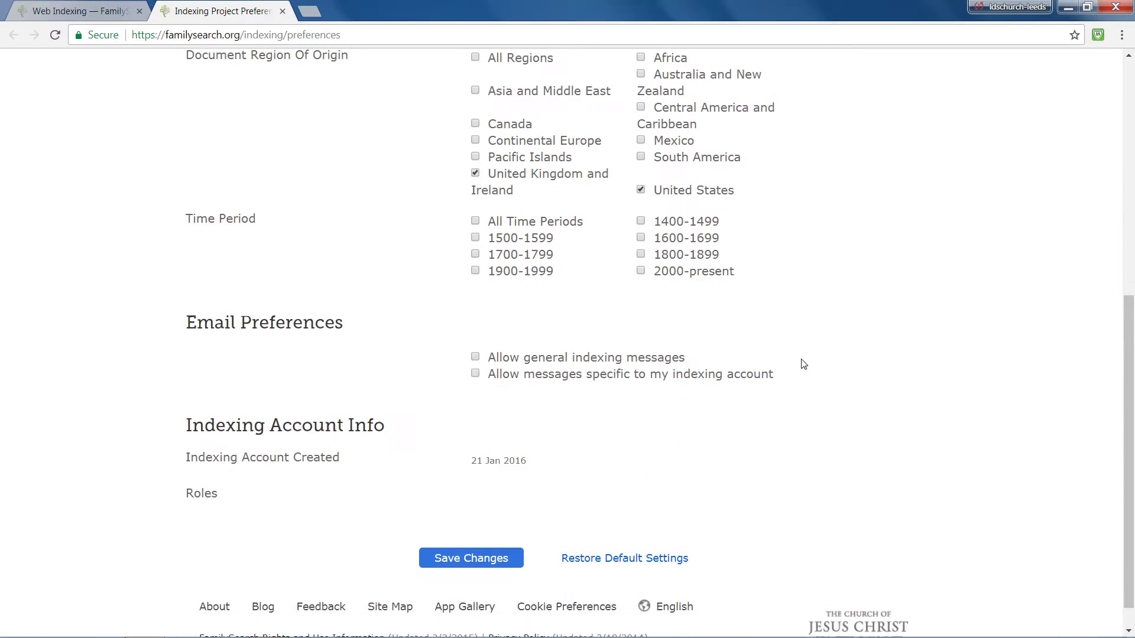
pyautogui.click(482, 558)
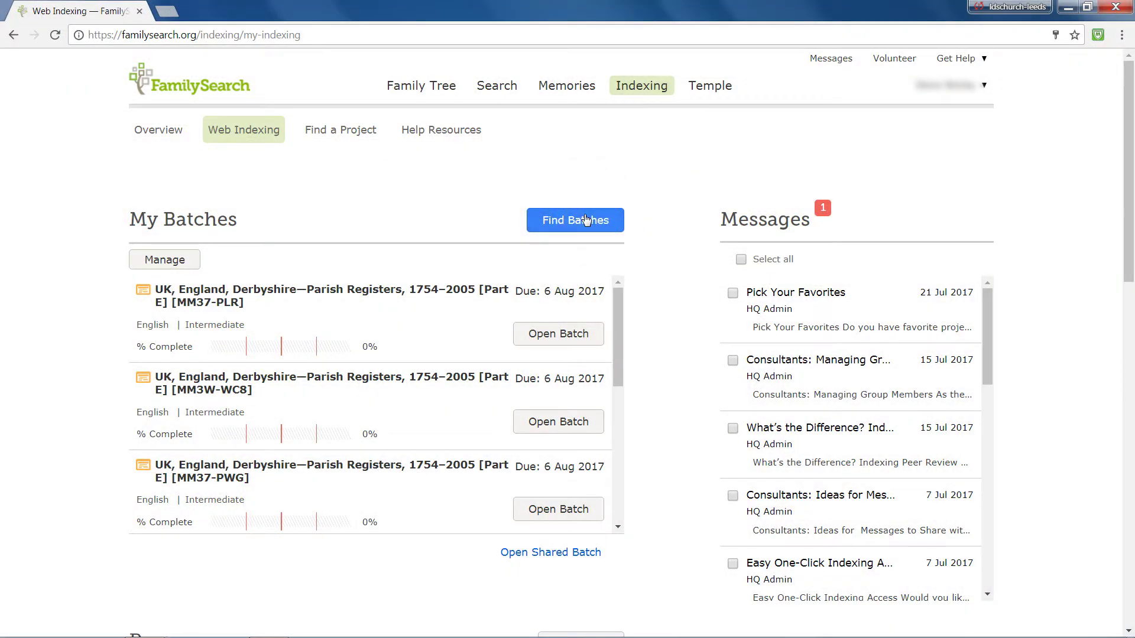
# - Open Find Batches, now pre-filtered by the saved preferences and listing 39 results
pyautogui.click(586, 220)
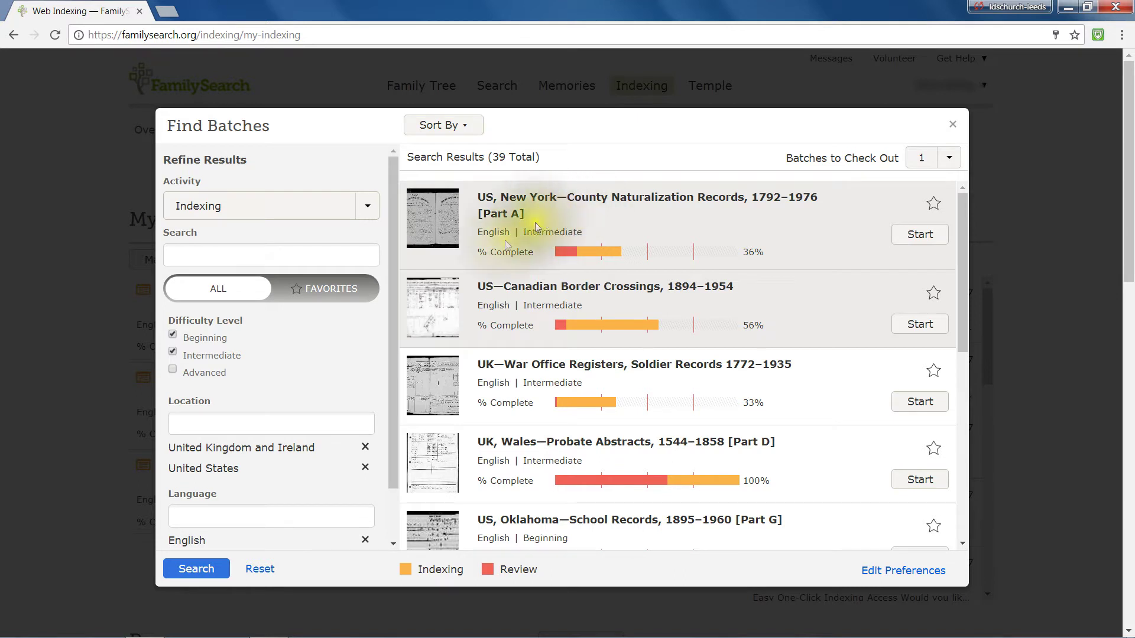
# - Remove United States from the location filter and search for 8 batches, then reset all filters
pyautogui.click(364, 469)
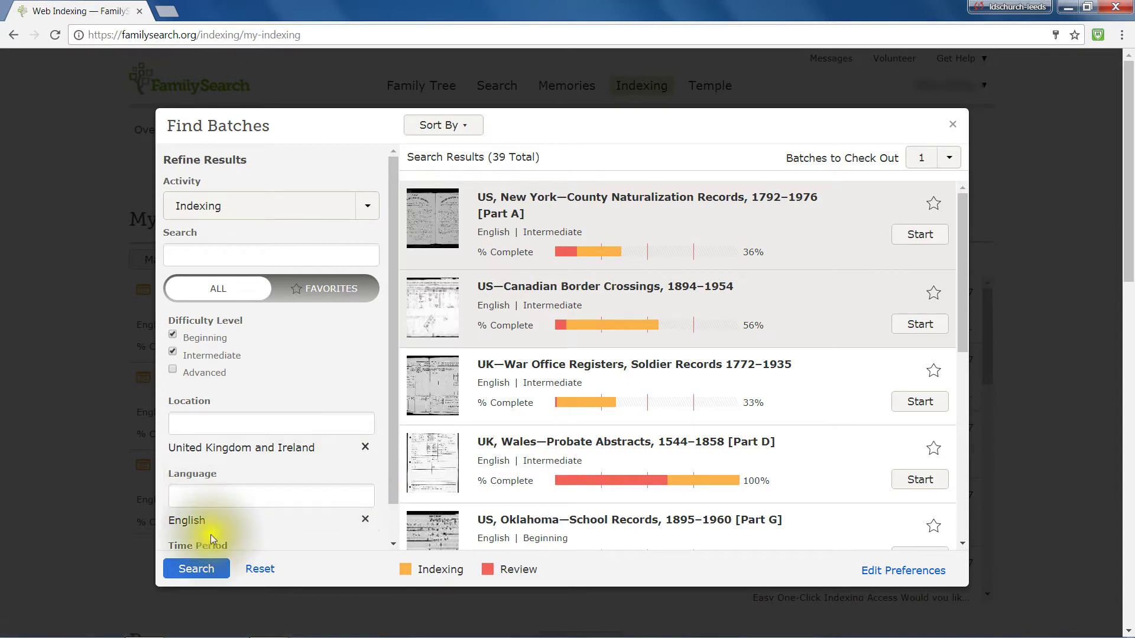
pyautogui.click(197, 570)
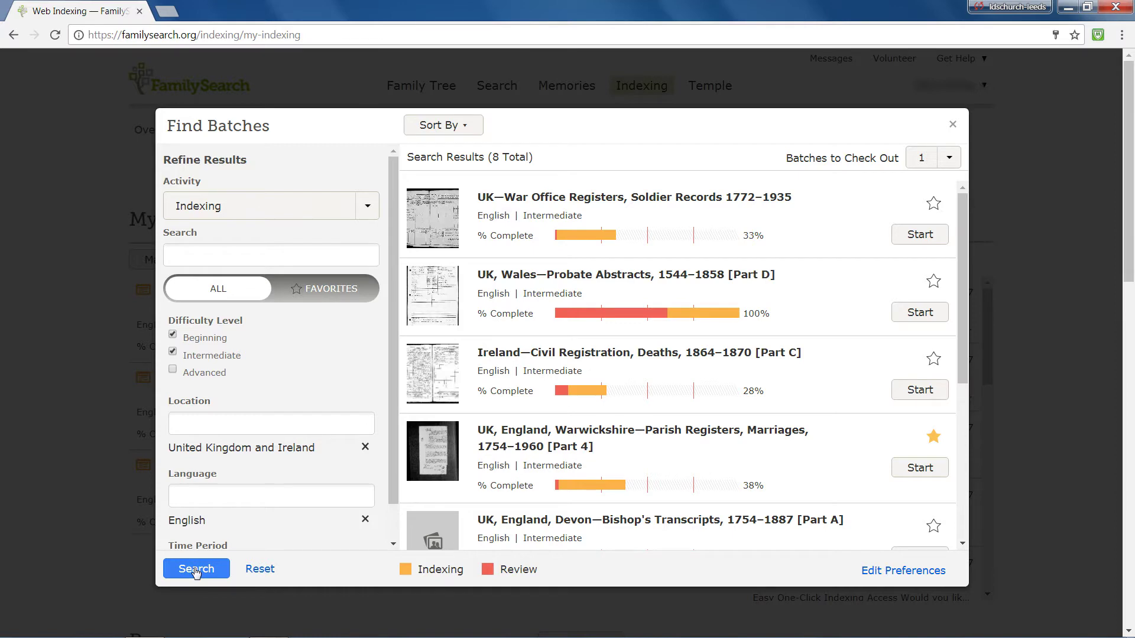
pyautogui.click(253, 569)
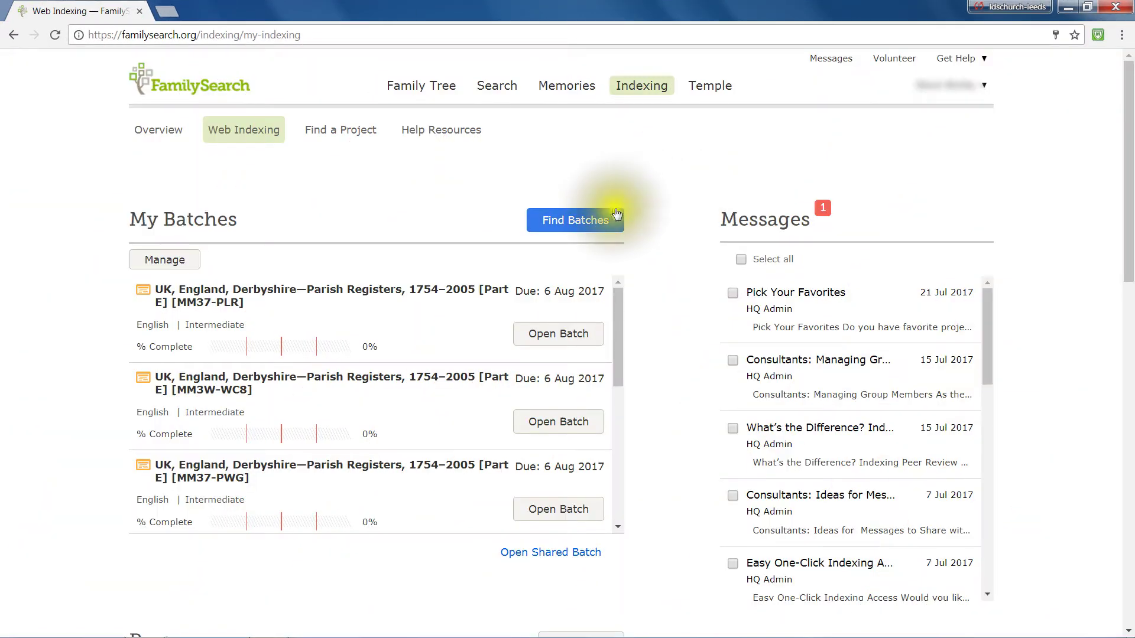
# - Reopen Find Batches with the saved preference filters reapplied, including both locations
pyautogui.click(612, 218)
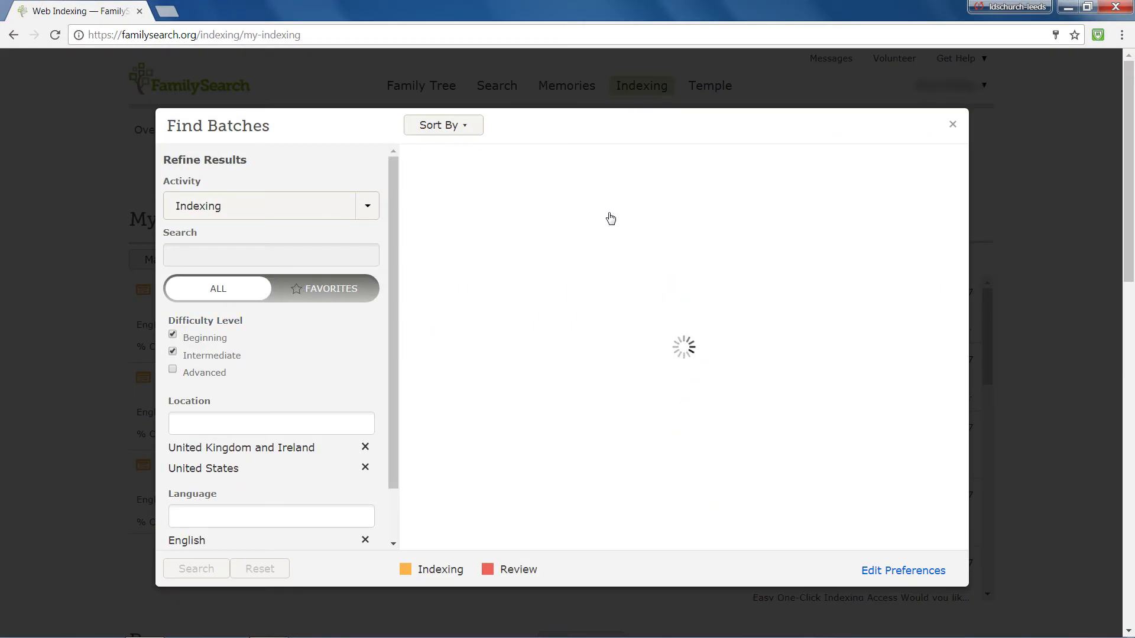